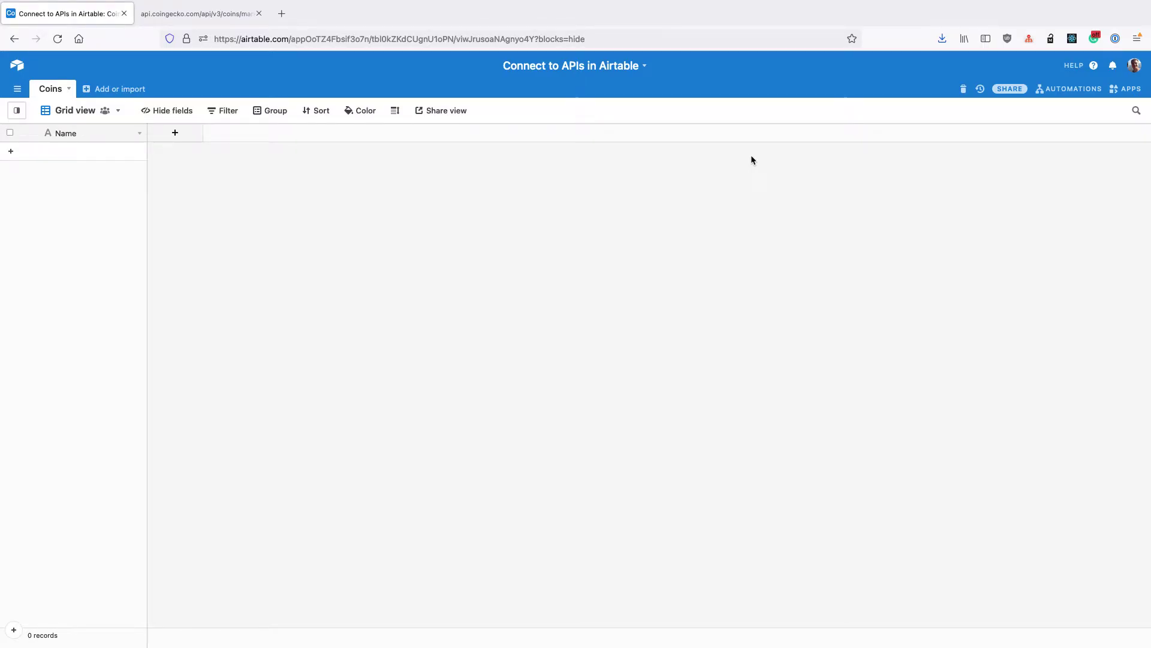
- Search the Marketplace for 'data f' and add the Data Fetcher app to the dashboard
{"action": "left_click", "coordinate": [1128, 89]}
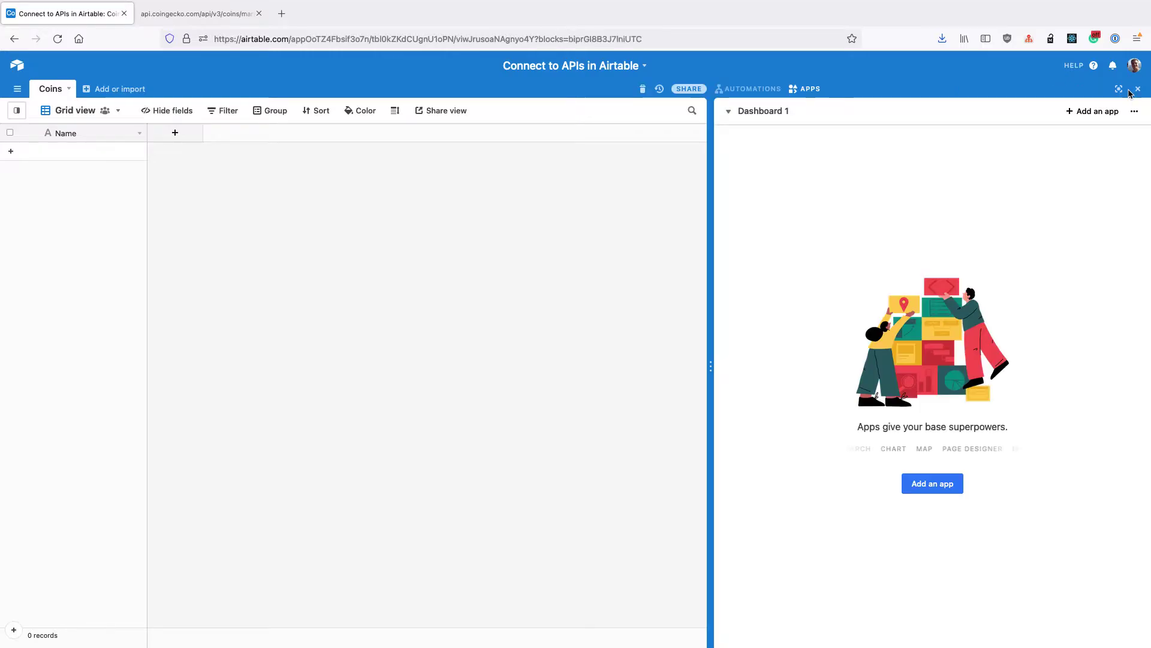
{"action": "left_click", "coordinate": [954, 483]}
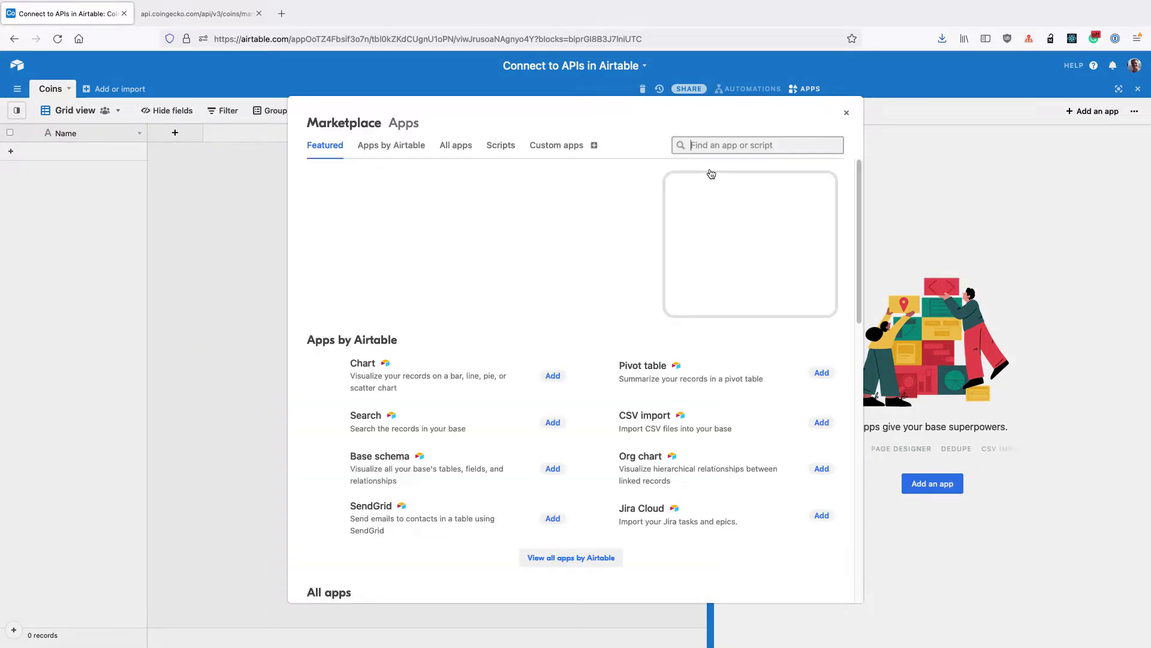
{"action": "type", "text": "data f"}
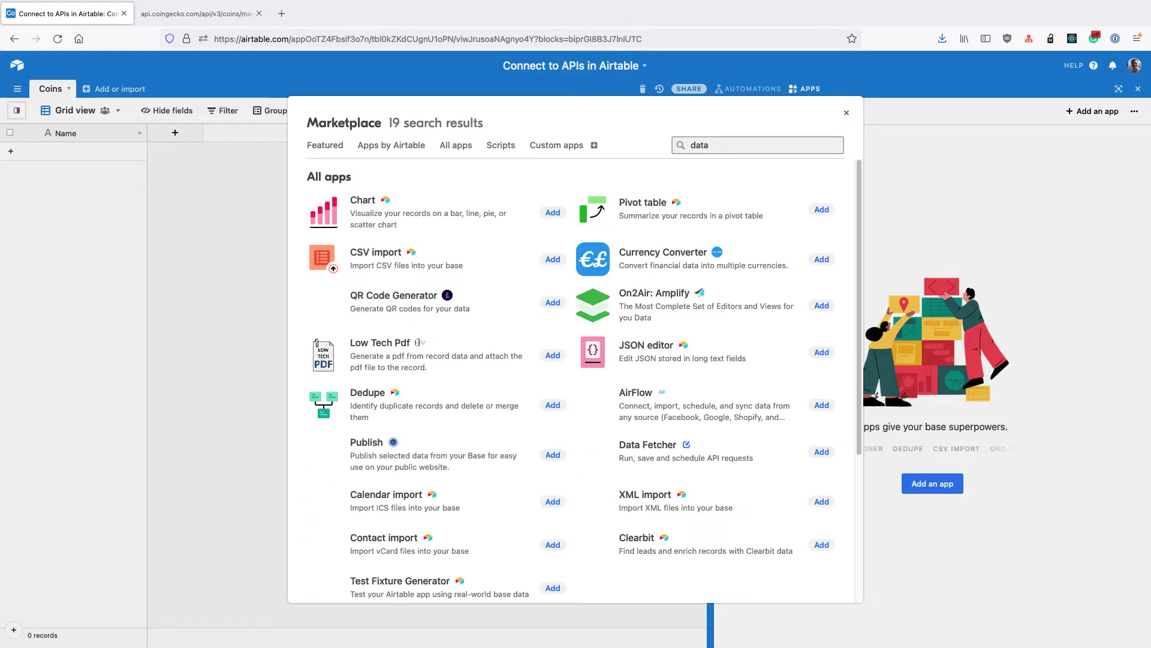
{"action": "left_click", "coordinate": [557, 259]}
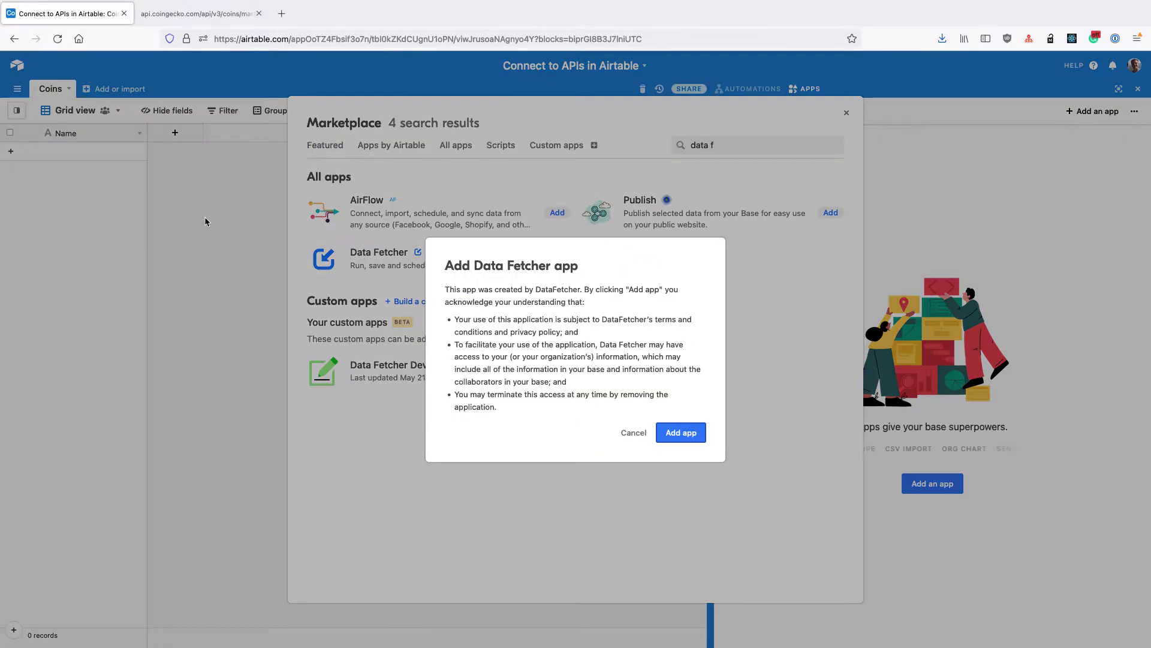
{"action": "left_click", "coordinate": [691, 438]}
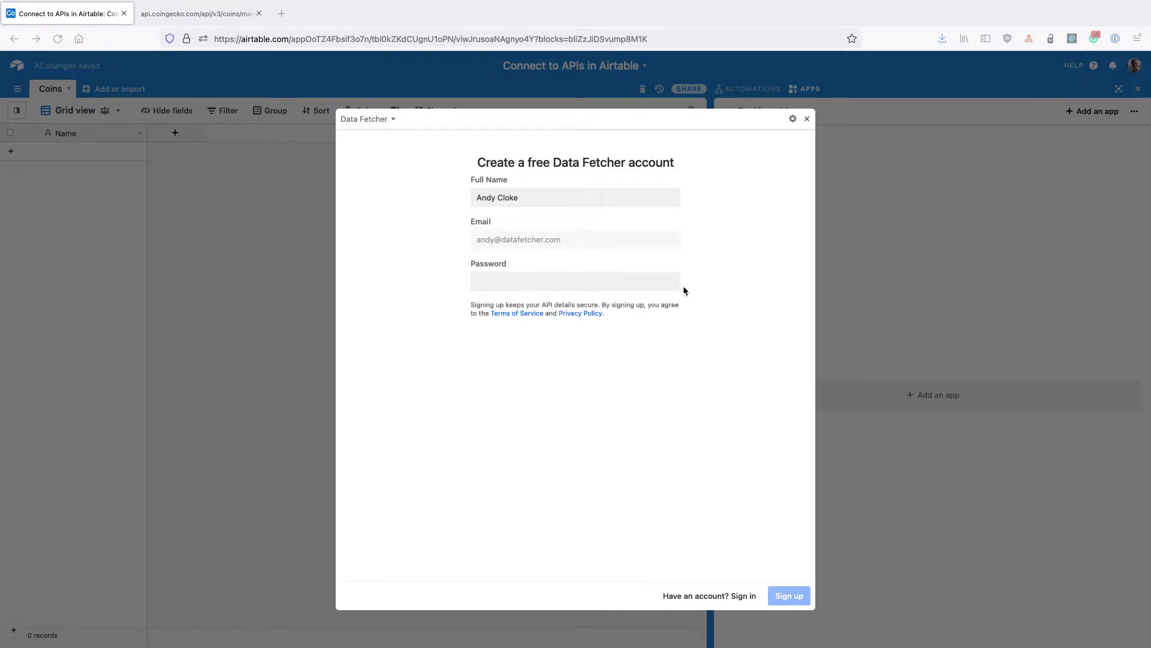
- Sign in to the existing Data Fetcher account using the saved password
{"action": "left_click", "coordinate": [742, 596]}
{"action": "left_click", "coordinate": [557, 252]}
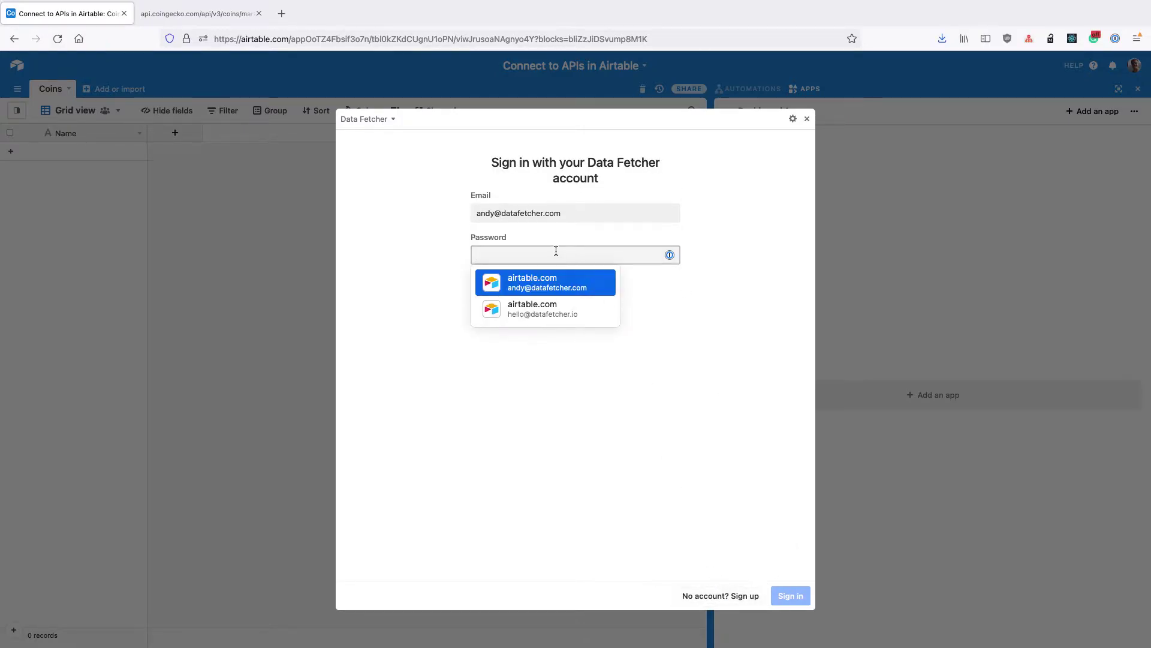
{"action": "key", "text": "Down"}
{"action": "left_click", "coordinate": [791, 595]}
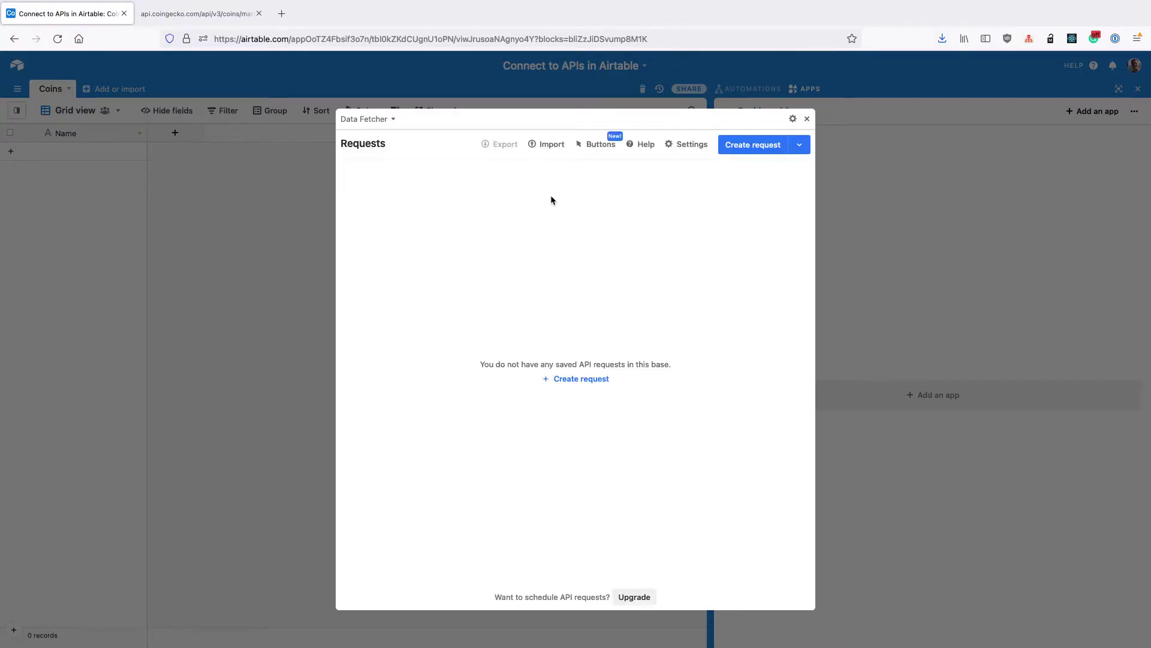
- Create a request named 'Fetch coin prices' and copy the CoinGecko markets API URL from the other tab
{"action": "left_click", "coordinate": [753, 146]}
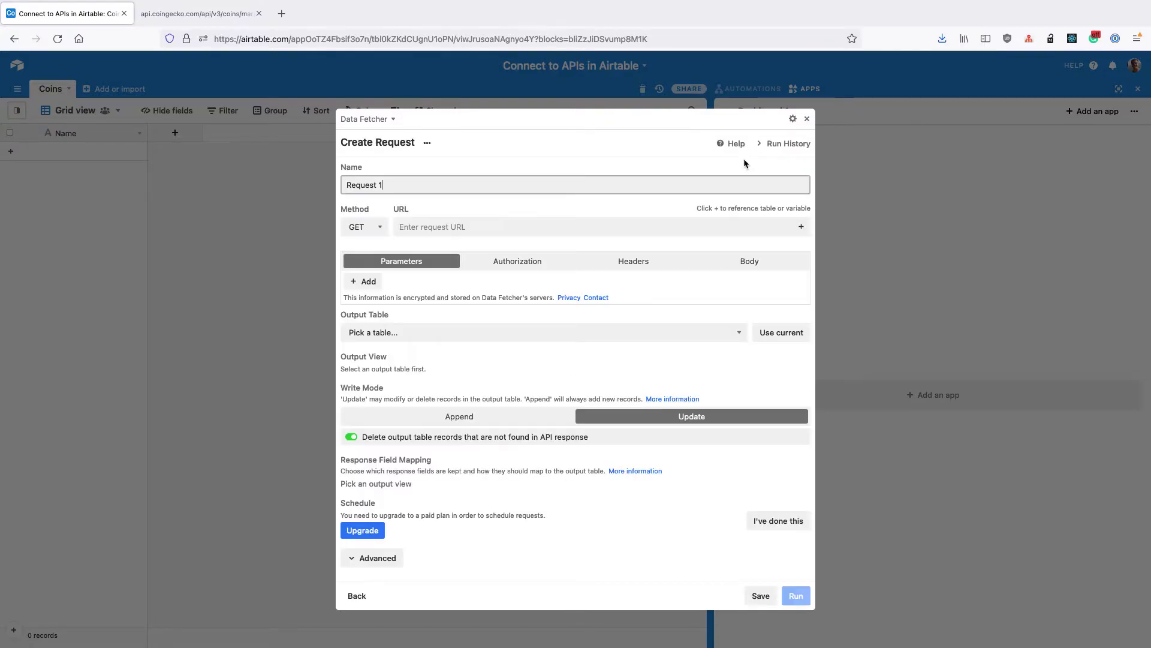
{"action": "triple_click", "coordinate": [469, 178]}
{"action": "type", "text": "Fetch coin prices"}
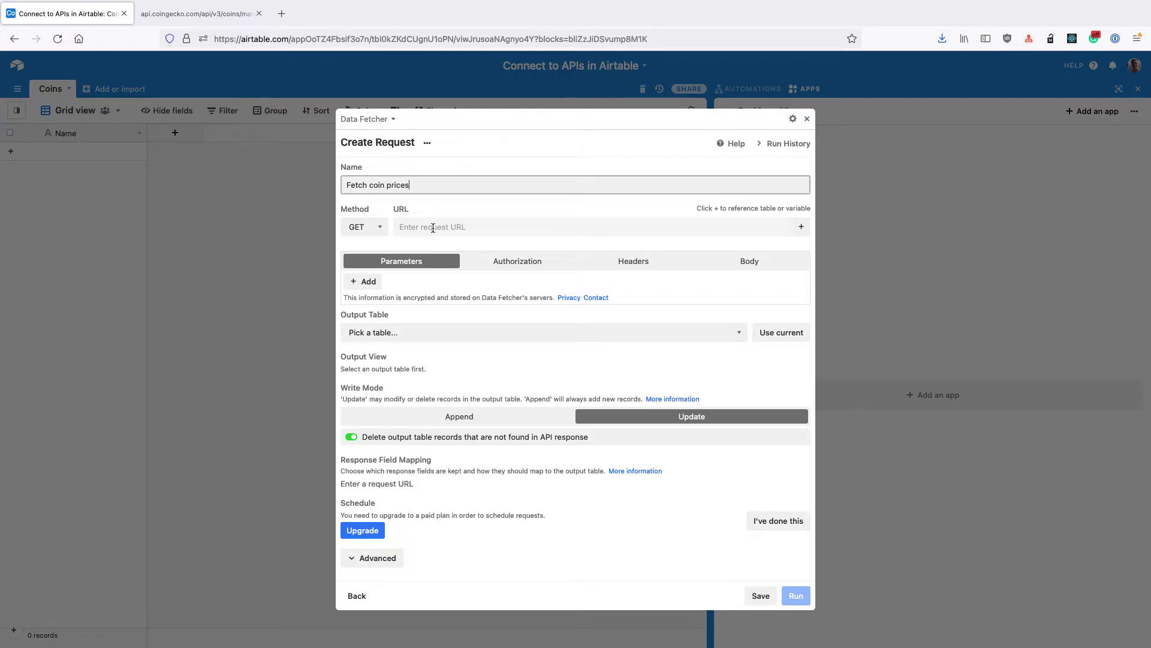
{"action": "left_click", "coordinate": [217, 19]}
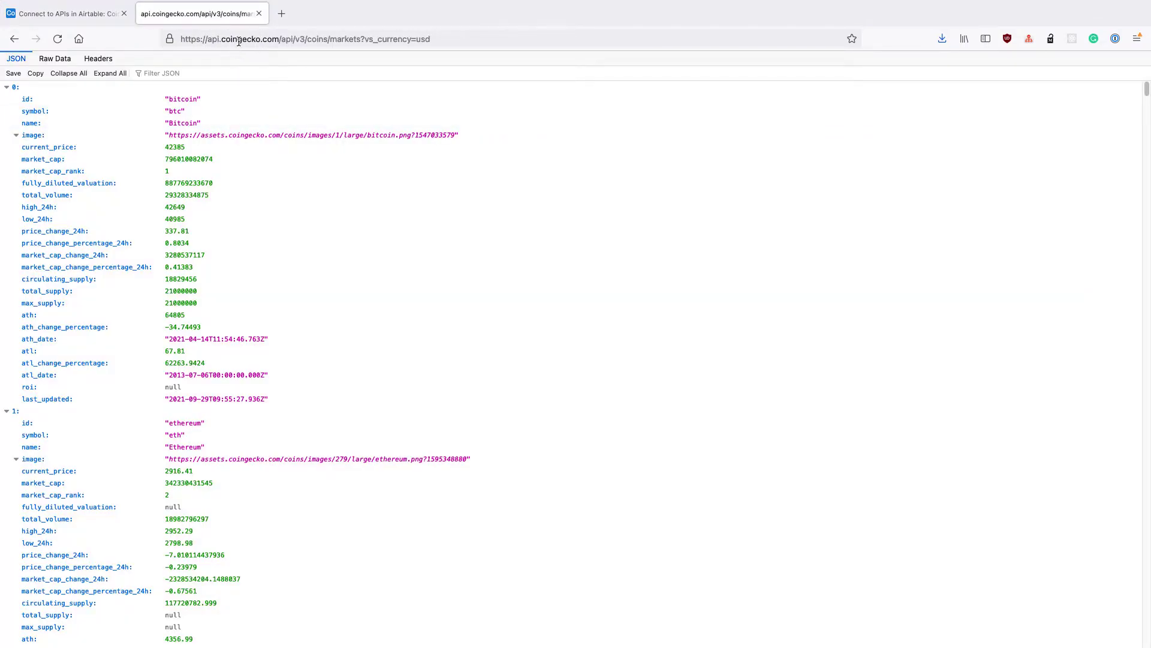
{"action": "left_click", "coordinate": [238, 41]}
{"action": "key", "text": "super+c"}
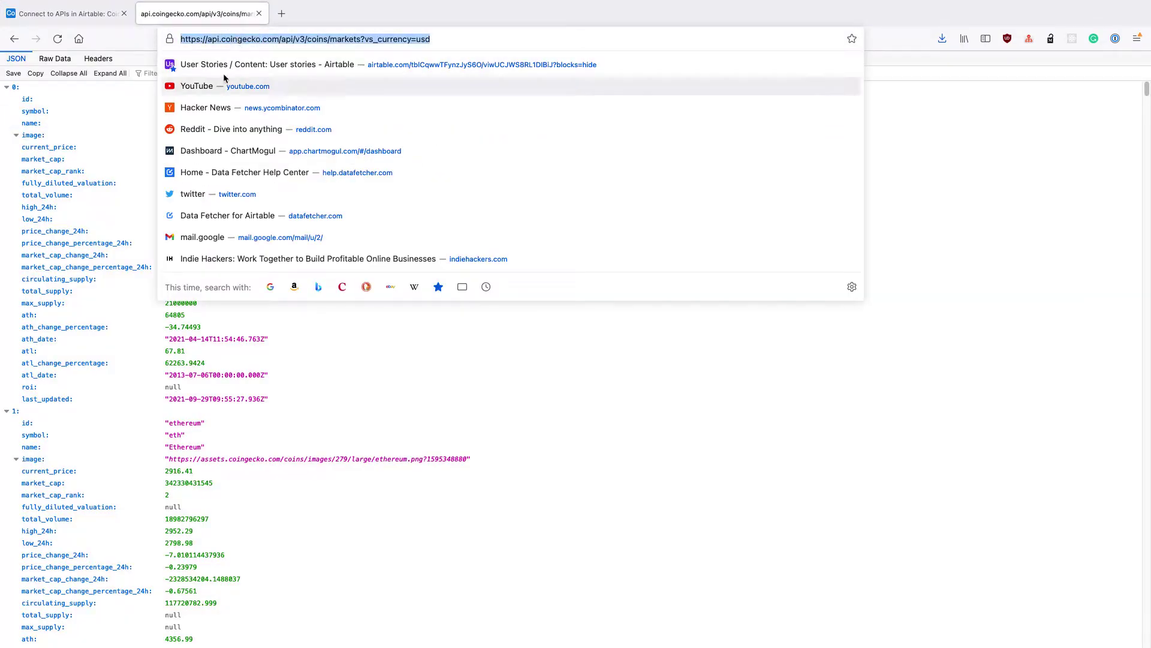
- Paste the CoinGecko markets URL into the request's URL field
{"action": "left_click", "coordinate": [70, 18]}
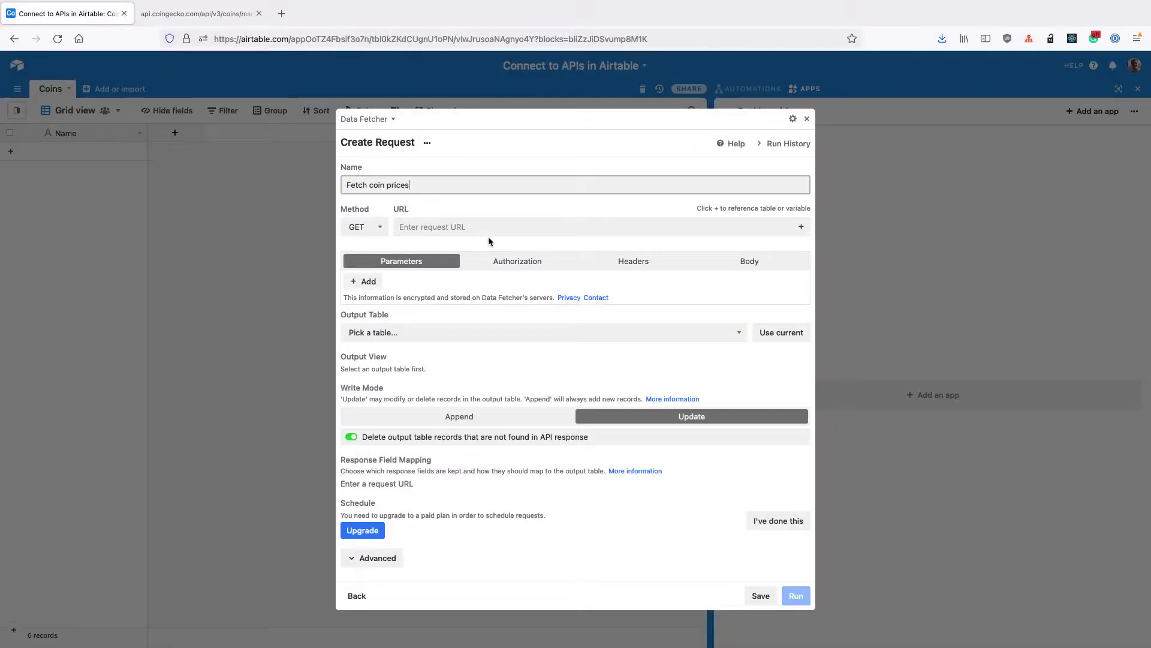
{"action": "left_click", "coordinate": [480, 228]}
{"action": "key", "text": "super+v"}
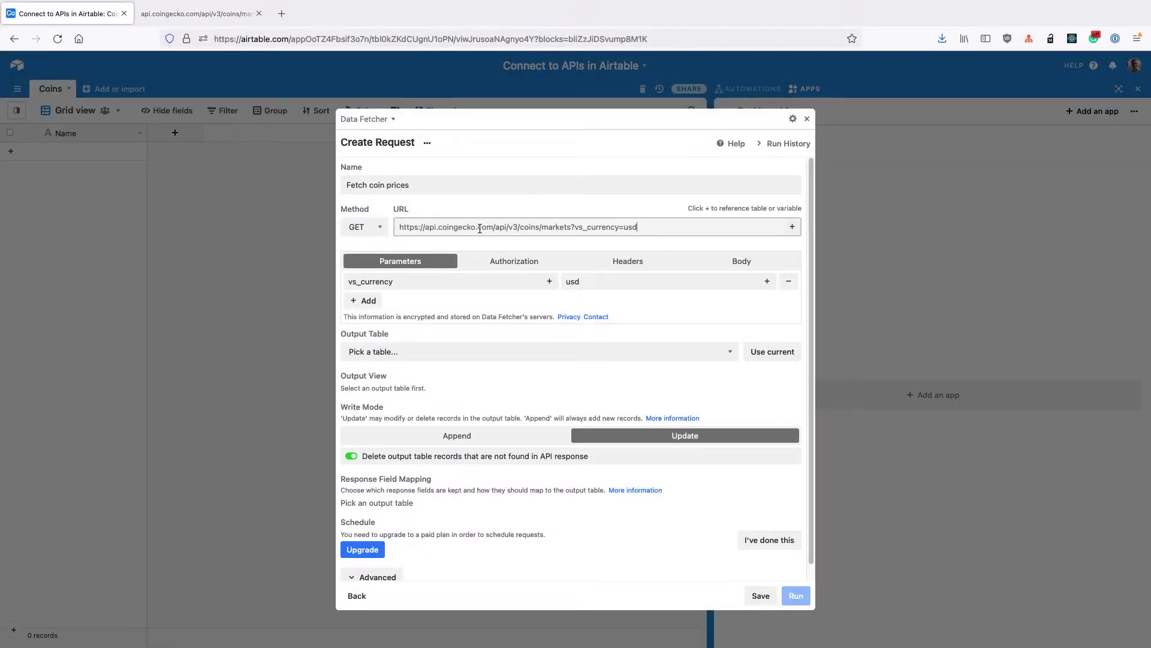
{"action": "scroll", "coordinate": [772, 352], "scroll_direction": "down", "scroll_amount": 1}
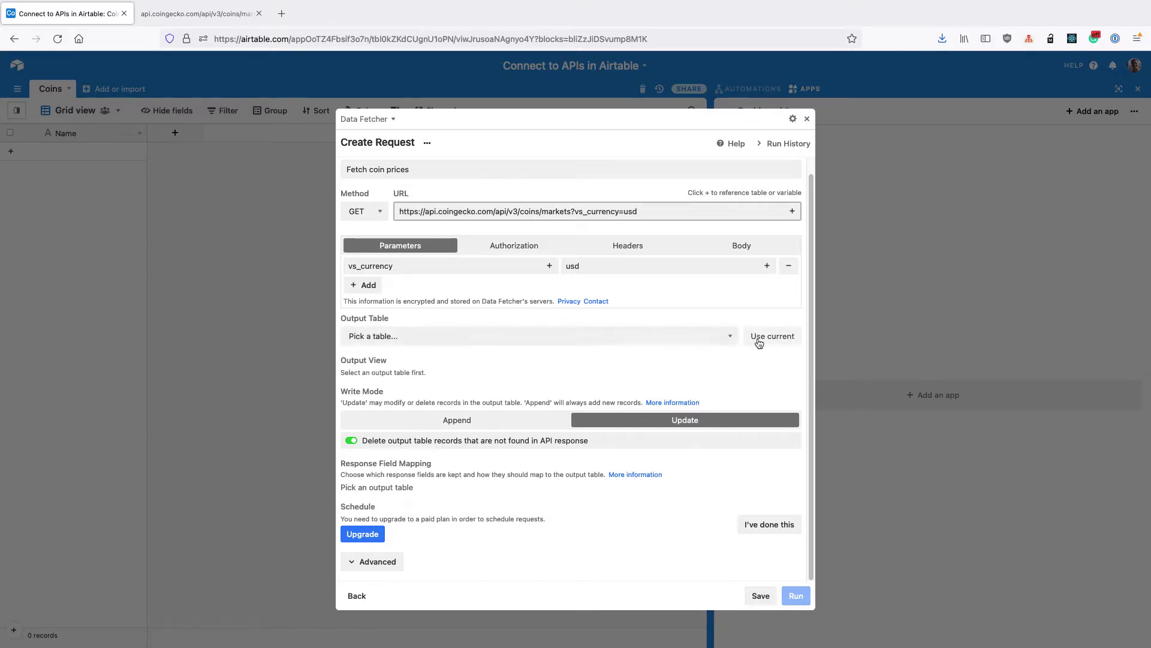
- Output to the current Coins table and Grid view, then run the request, hiding the update-mode warning
{"action": "left_click", "coordinate": [759, 337]}
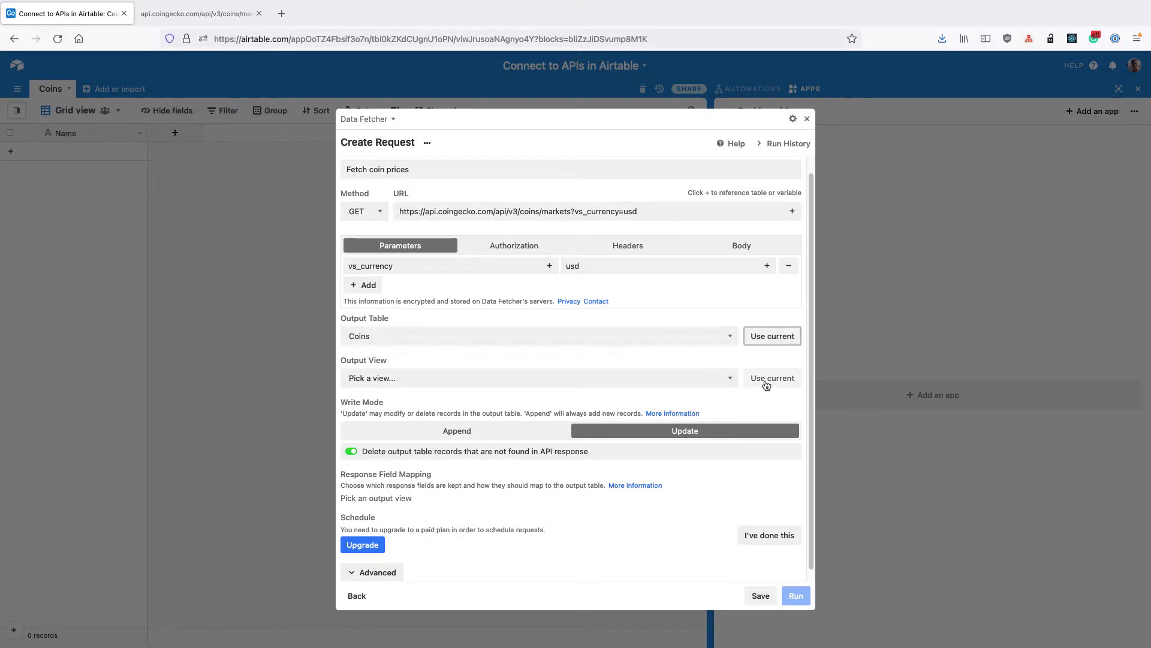
{"action": "left_click", "coordinate": [766, 382]}
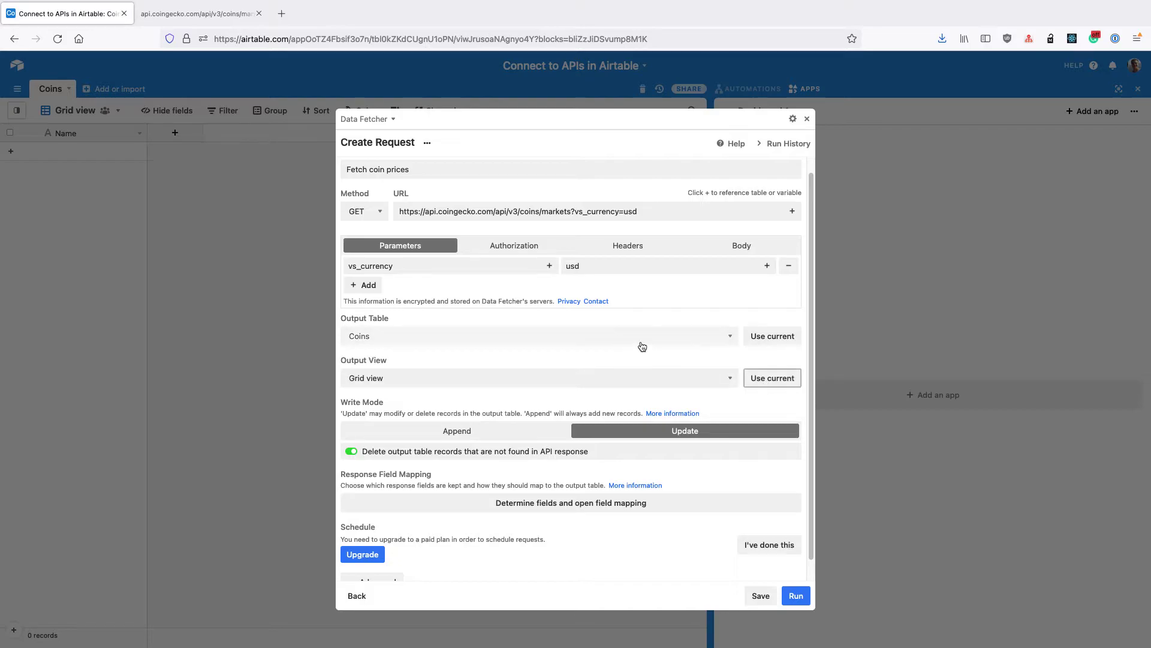
{"action": "scroll", "coordinate": [640, 344], "scroll_direction": "down", "scroll_amount": 1}
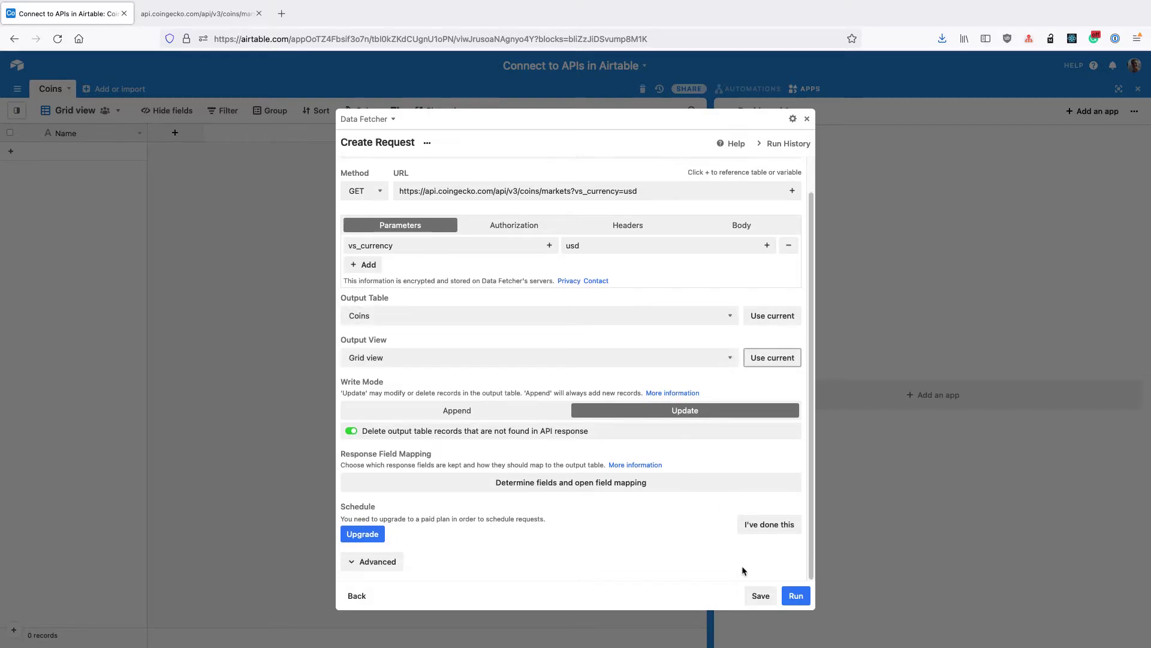
{"action": "left_click", "coordinate": [800, 594]}
{"action": "left_click", "coordinate": [552, 376]}
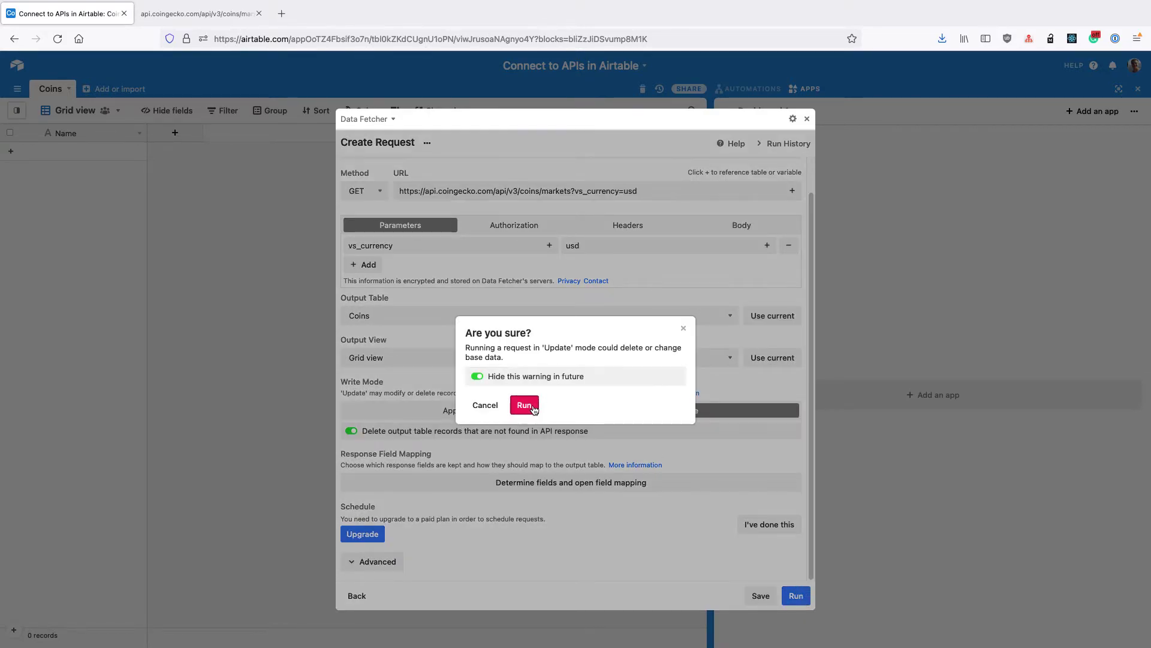
{"action": "left_click", "coordinate": [527, 405]}
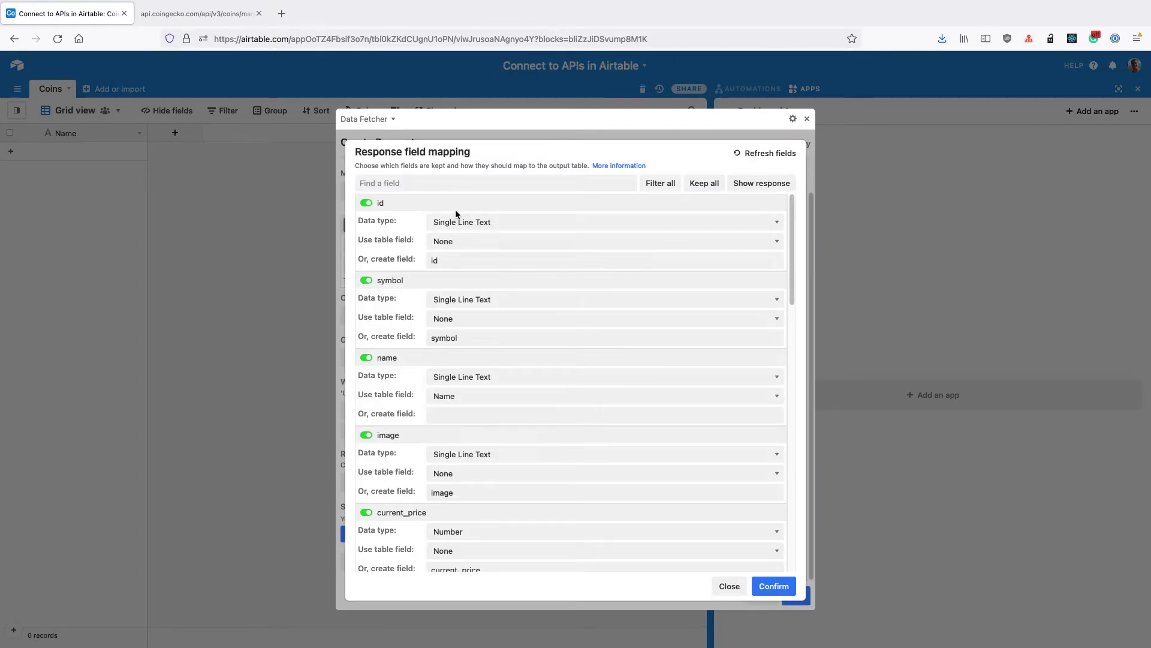
- Show the API response, expand bitcoin's item 0, and filter out every response field
{"action": "left_click", "coordinate": [731, 187]}
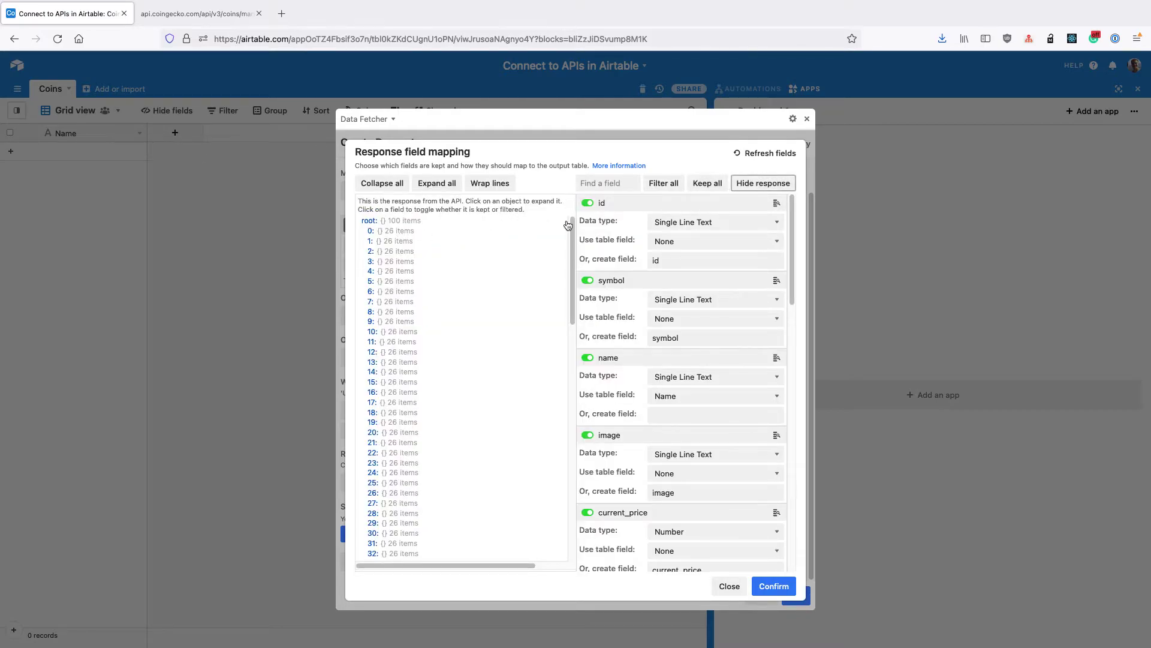
{"action": "left_click", "coordinate": [407, 232]}
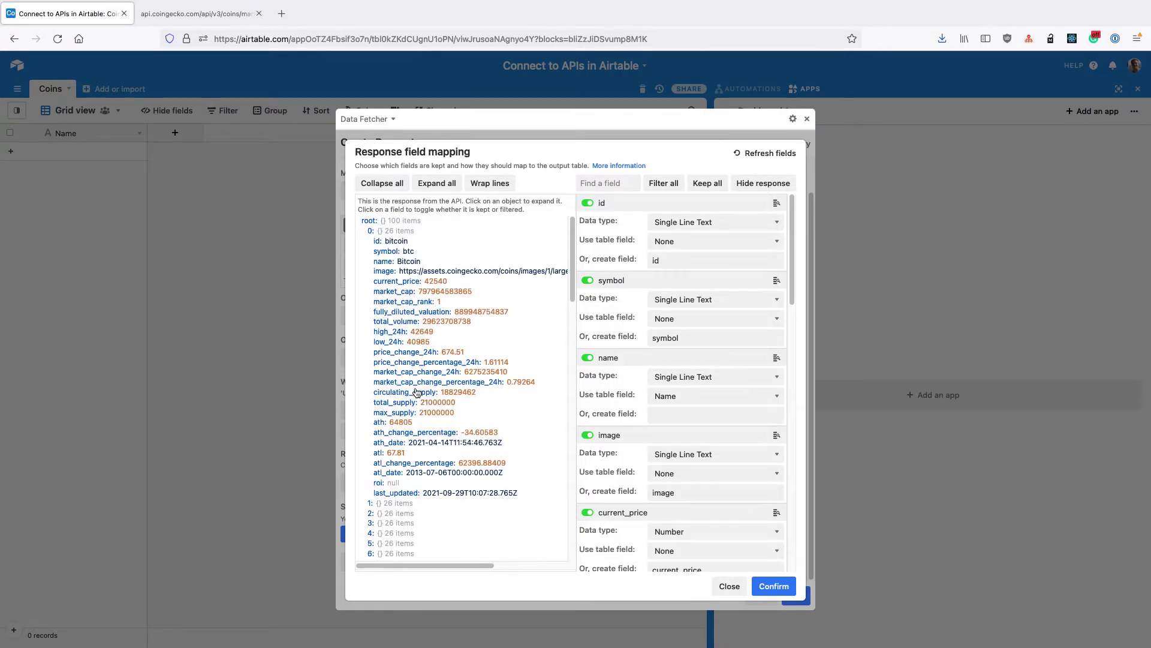
{"action": "left_click", "coordinate": [660, 190]}
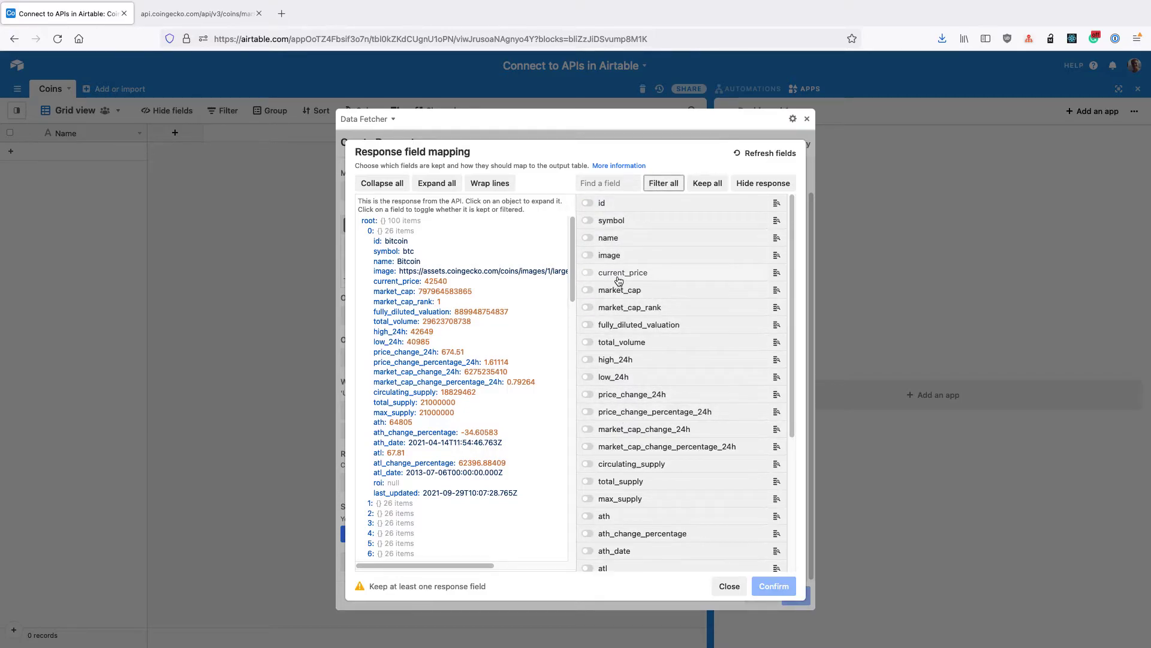
- Keep the id, name (mapped to Name) and current_price response fields
{"action": "left_click", "coordinate": [611, 207]}
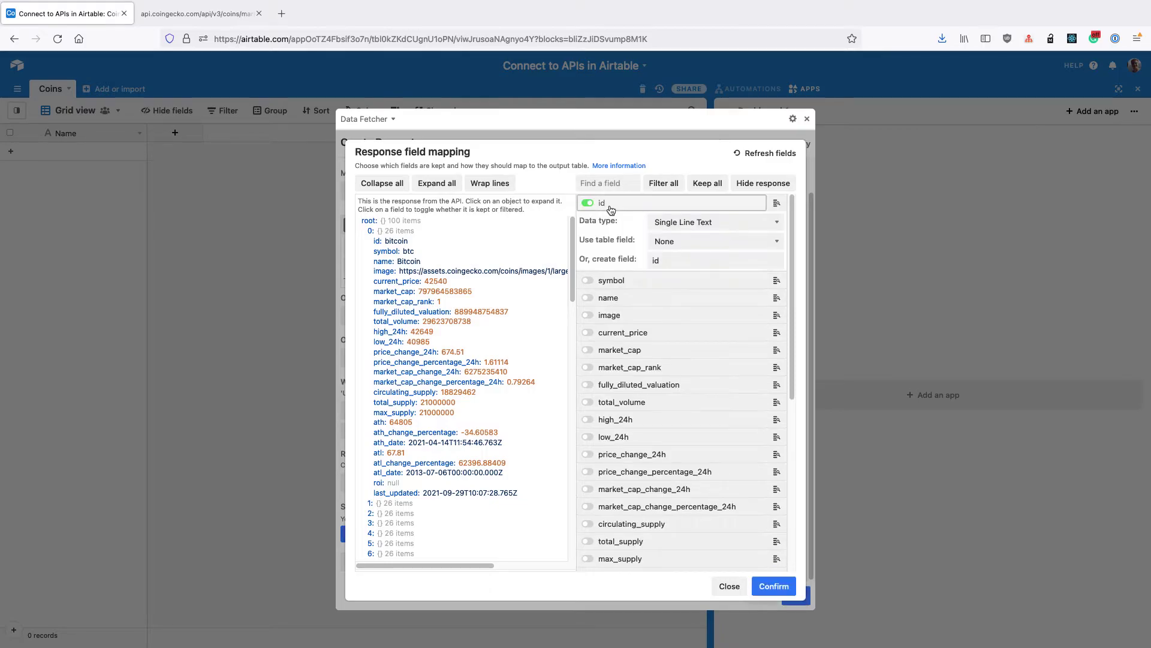
{"action": "left_click", "coordinate": [611, 304]}
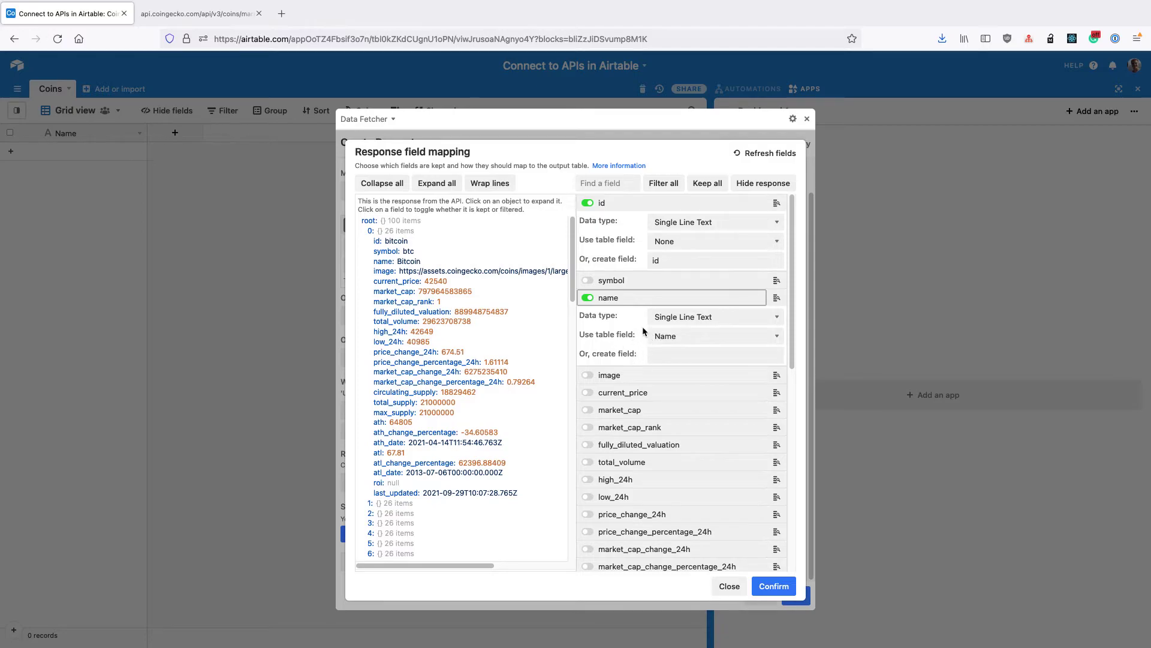
{"action": "scroll", "coordinate": [636, 345], "scroll_direction": "down", "scroll_amount": 1}
{"action": "left_click", "coordinate": [634, 354]}
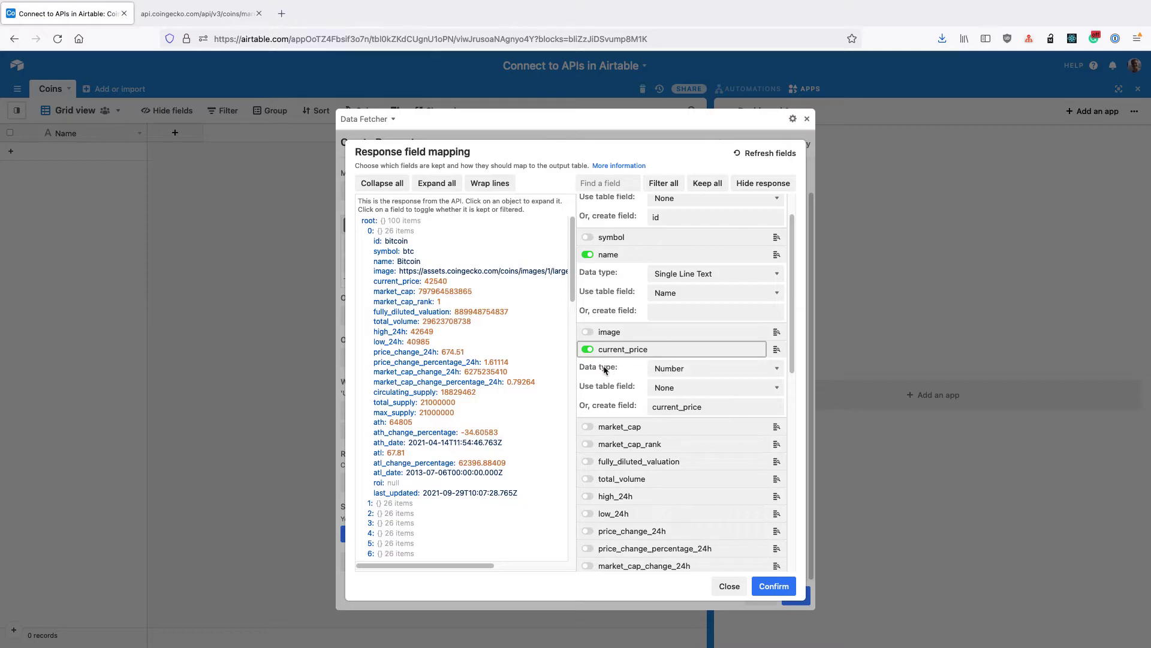
{"action": "left_click", "coordinate": [683, 369]}
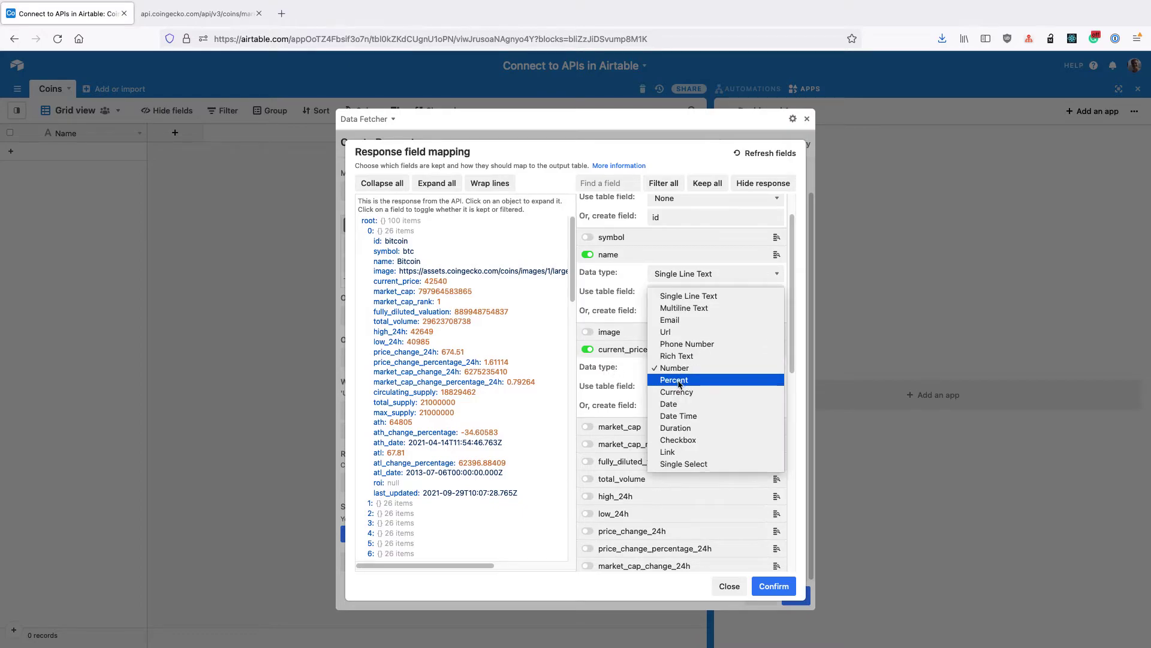
- Make current_price a Currency field, create the new fields, save the request and collapse the app
{"action": "left_click", "coordinate": [682, 392]}
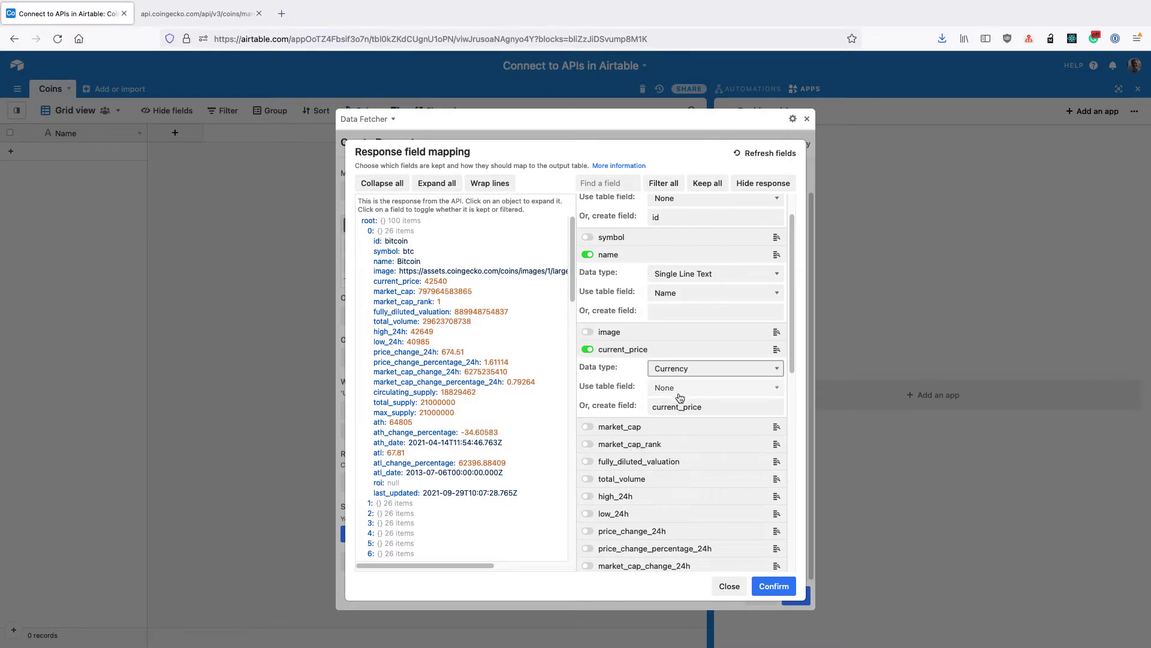
{"action": "left_click", "coordinate": [775, 587]}
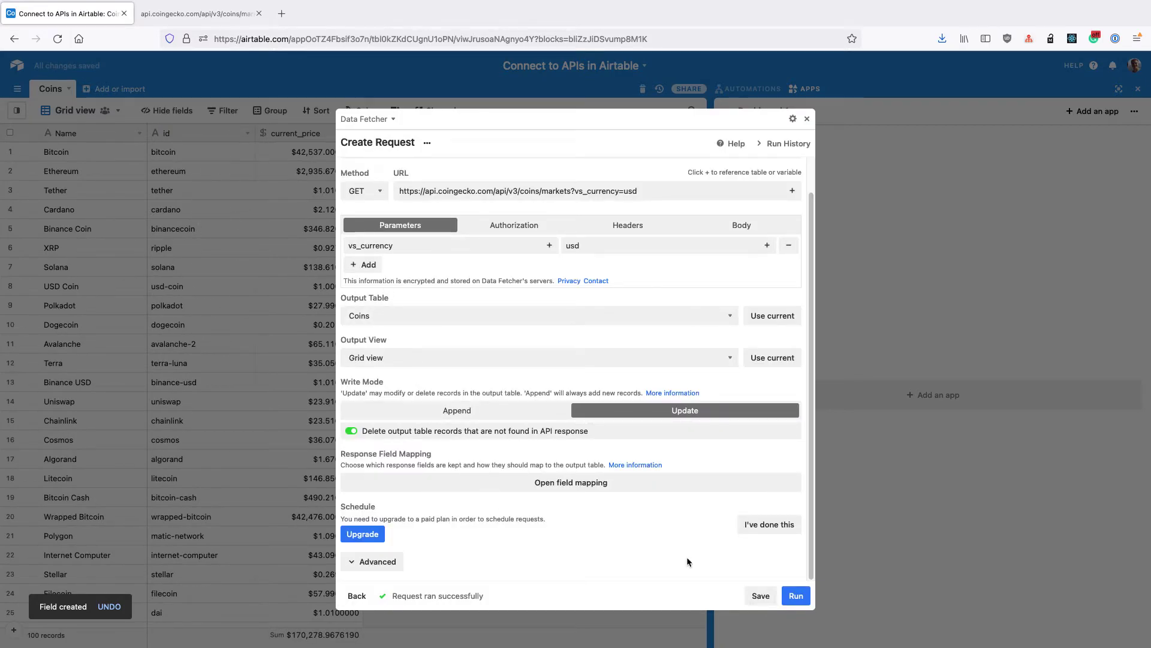
{"action": "left_click", "coordinate": [758, 596]}
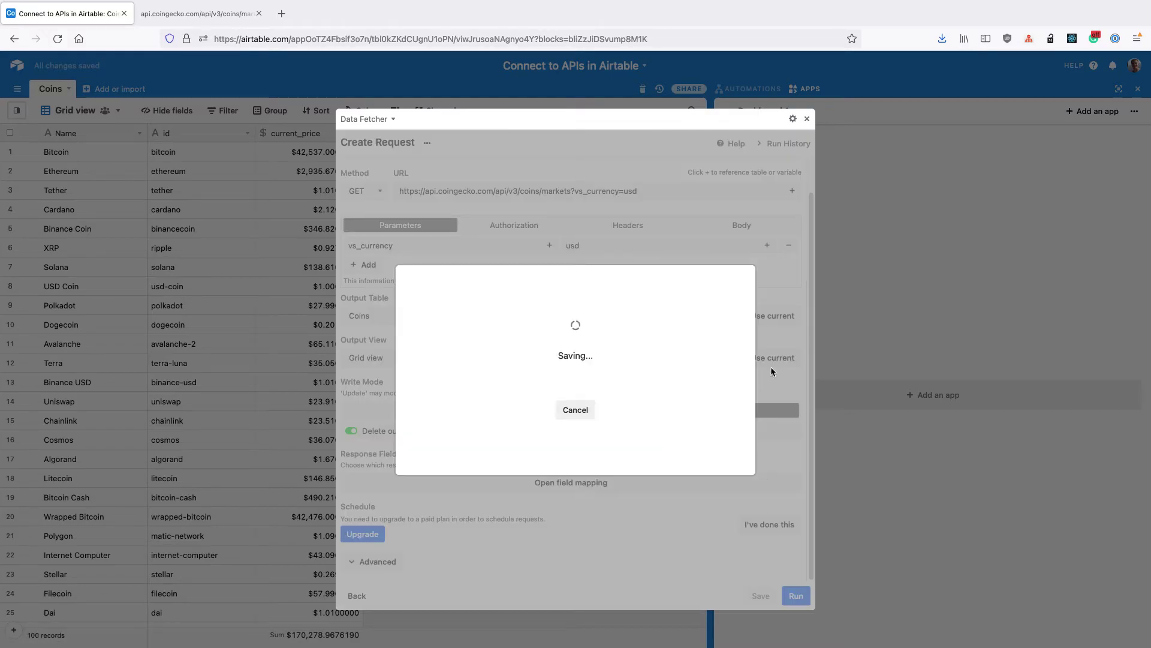
{"action": "left_click", "coordinate": [807, 118]}
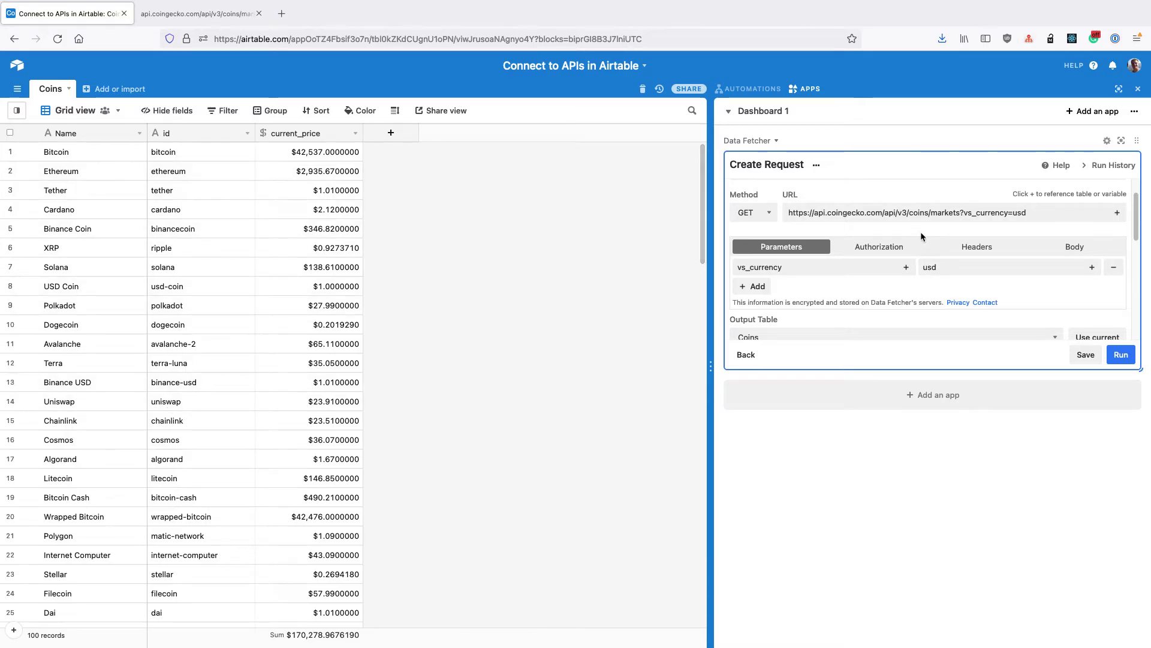
- Expand Data Fetcher to the full request form and return from the upgrade page to Airtable
{"action": "left_click", "coordinate": [1122, 146]}
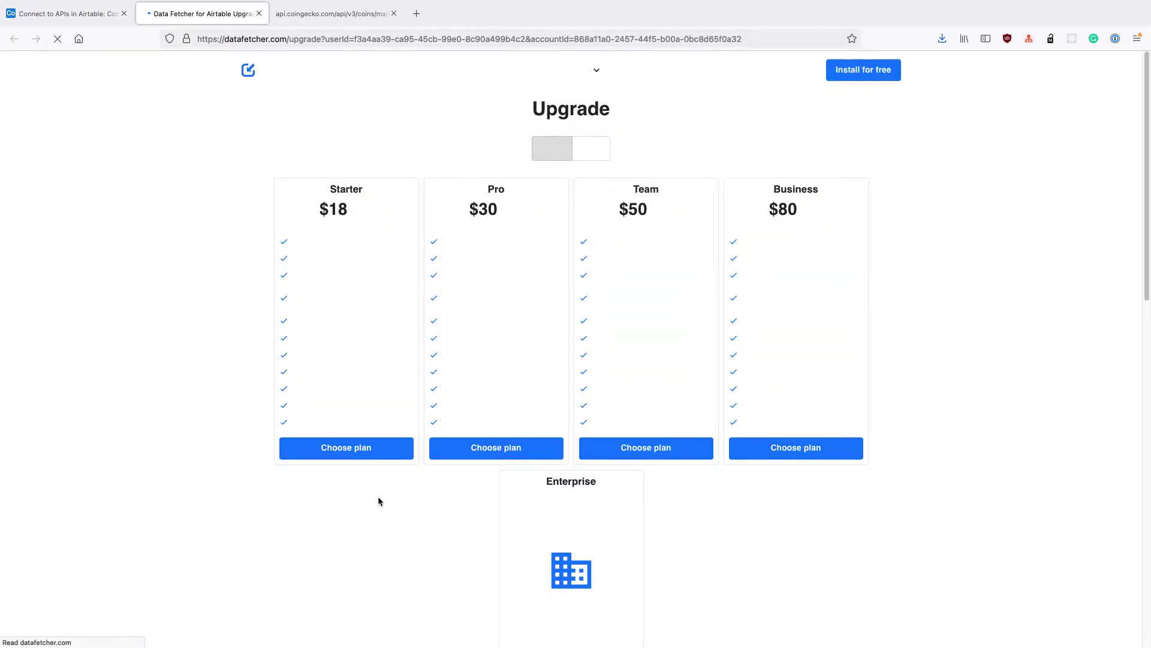
{"action": "key", "text": "ctrl+shift+Tab"}
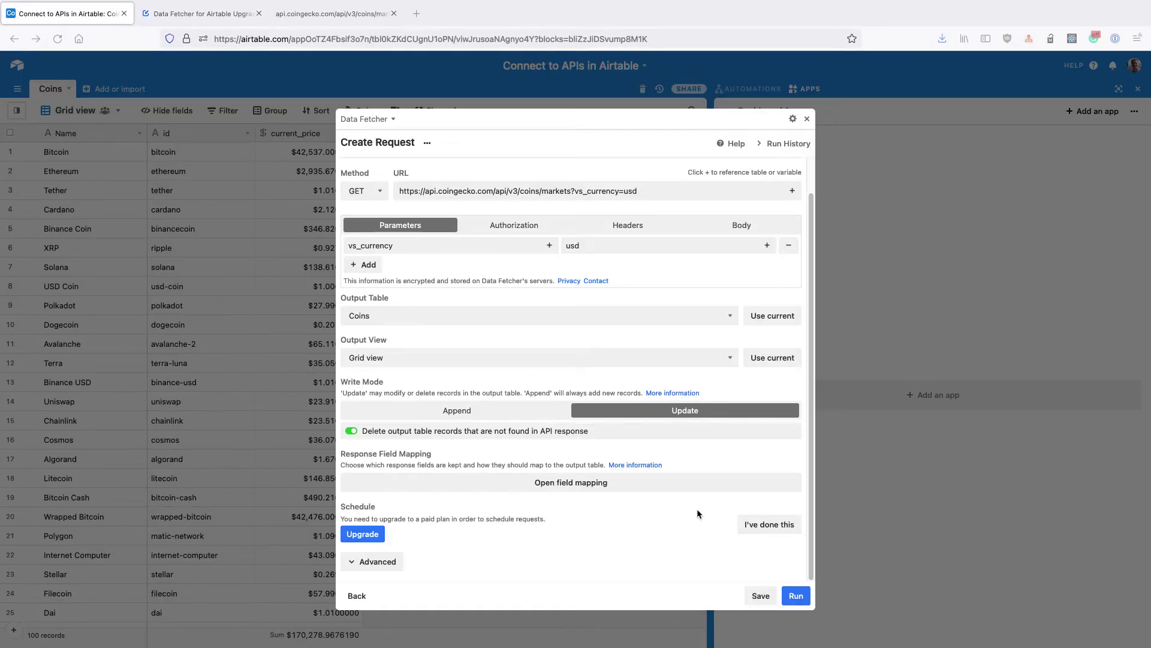
- Mark the upgrade done, then copy the personal API key from airtable.com/account and save it in Data Fetcher
{"action": "left_click", "coordinate": [759, 528]}
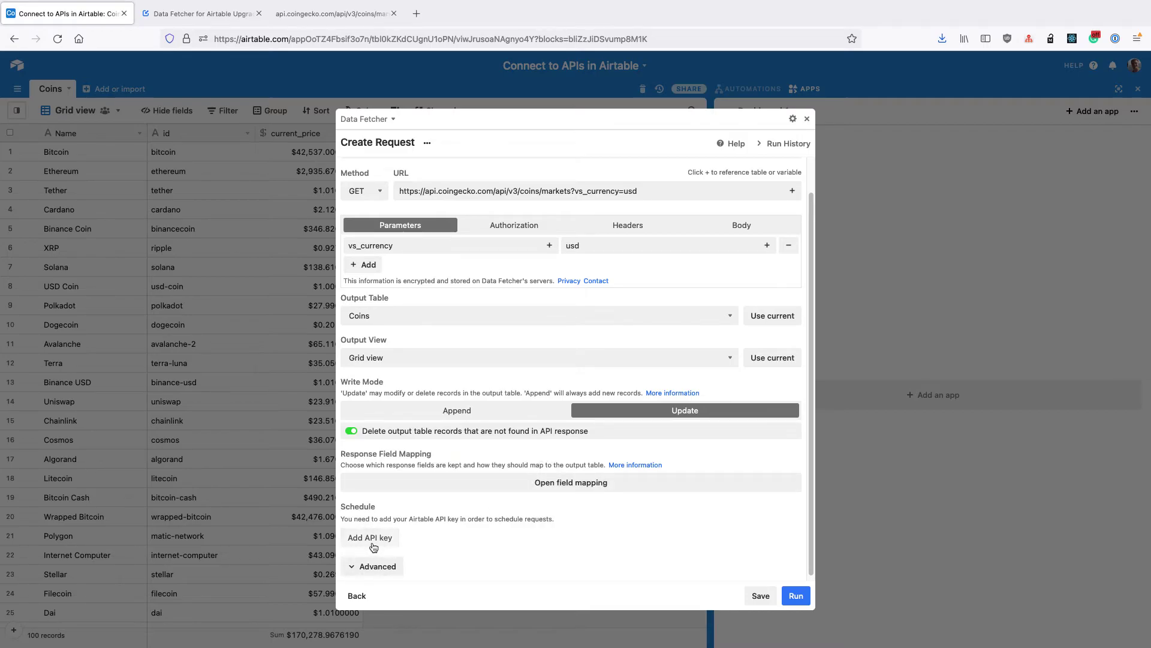
{"action": "left_click", "coordinate": [371, 539]}
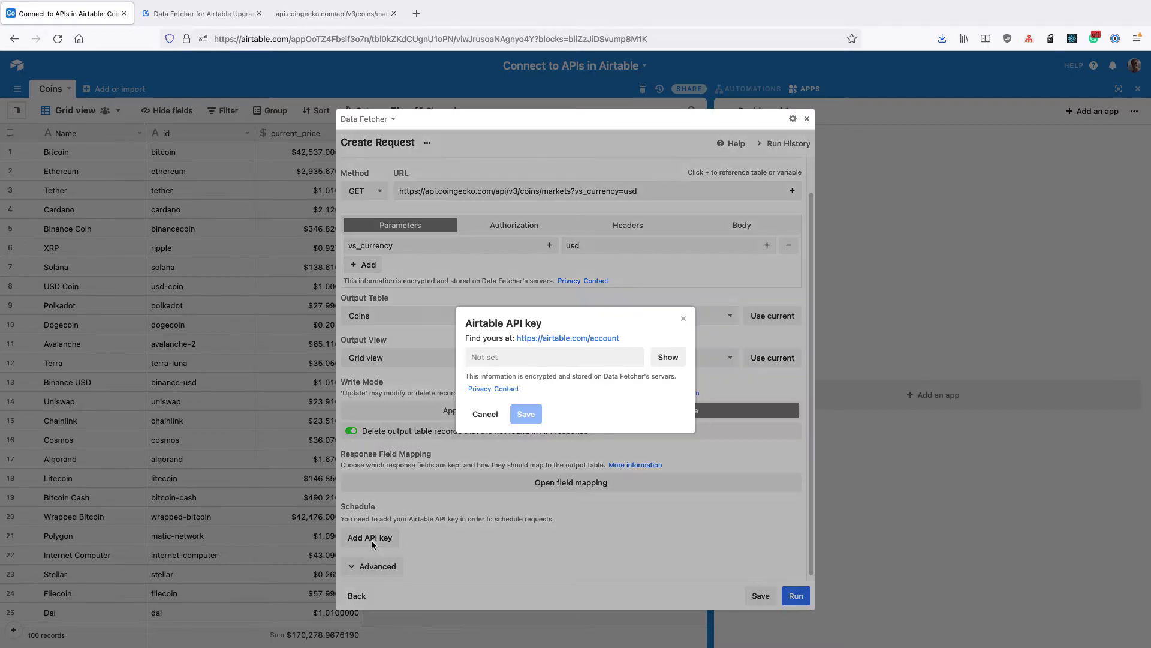
{"action": "left_click", "coordinate": [496, 360]}
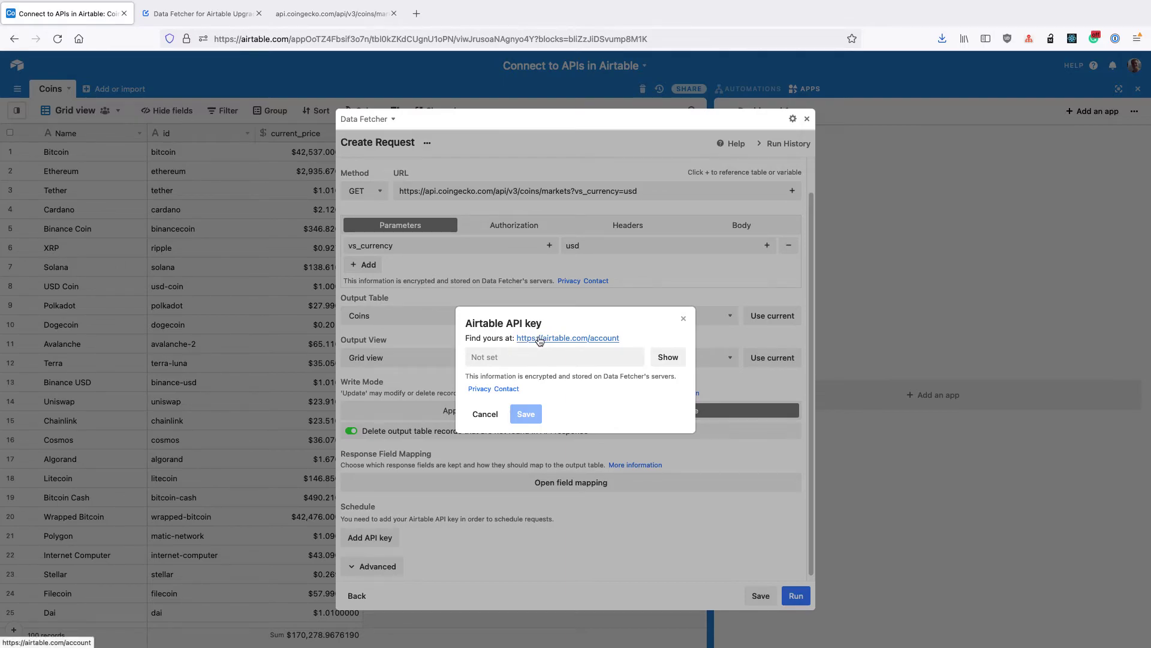
{"action": "left_click", "coordinate": [547, 339]}
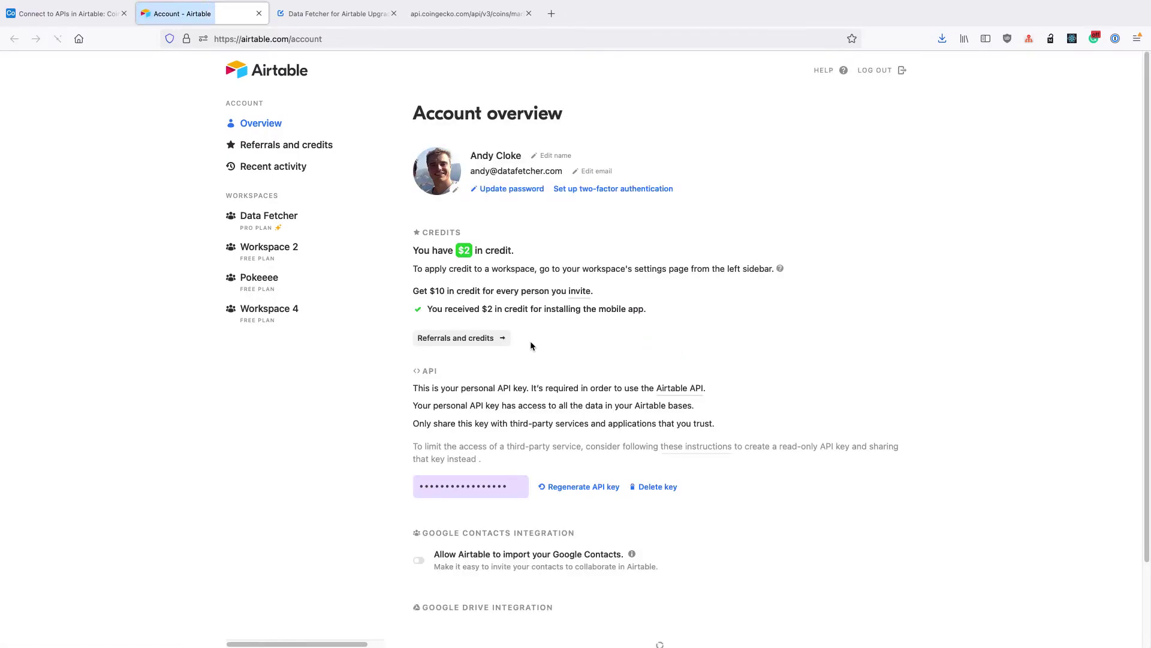
{"action": "left_click", "coordinate": [500, 488]}
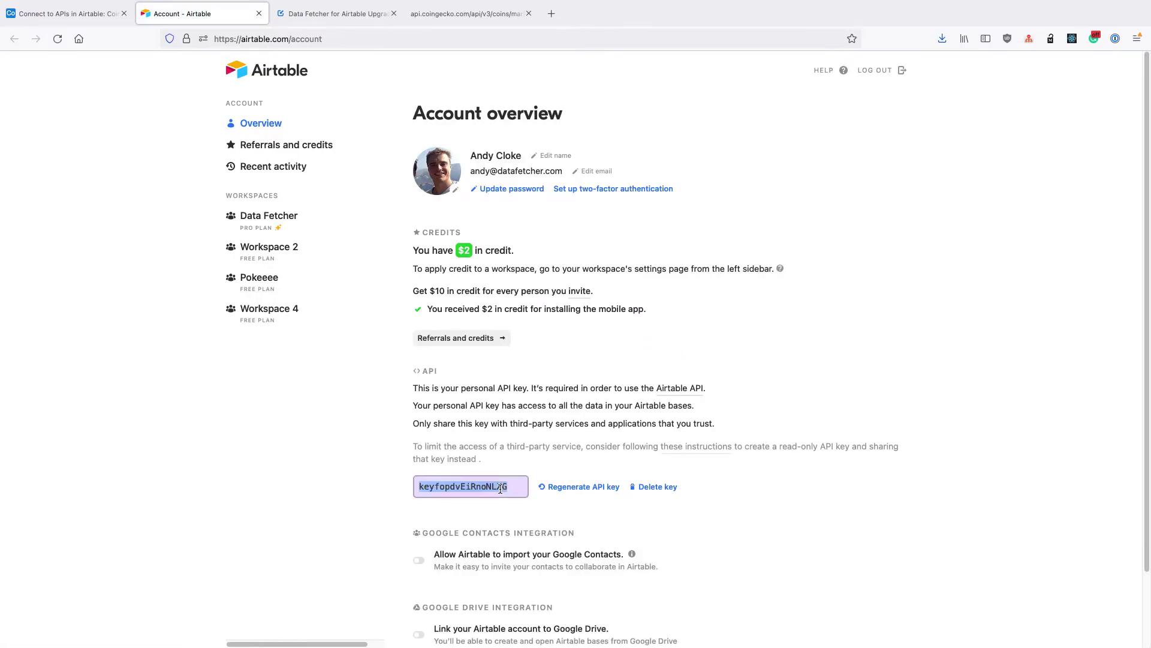
{"action": "left_click", "coordinate": [84, 17]}
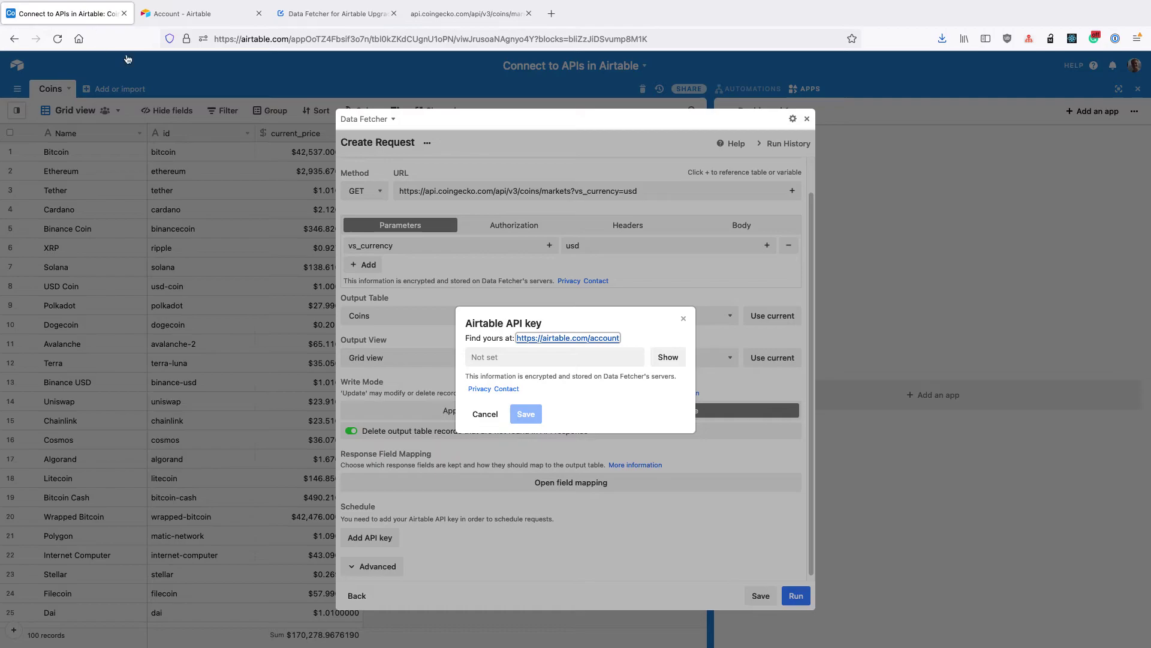
{"action": "key", "text": "super+v"}
{"action": "left_click", "coordinate": [526, 415]}
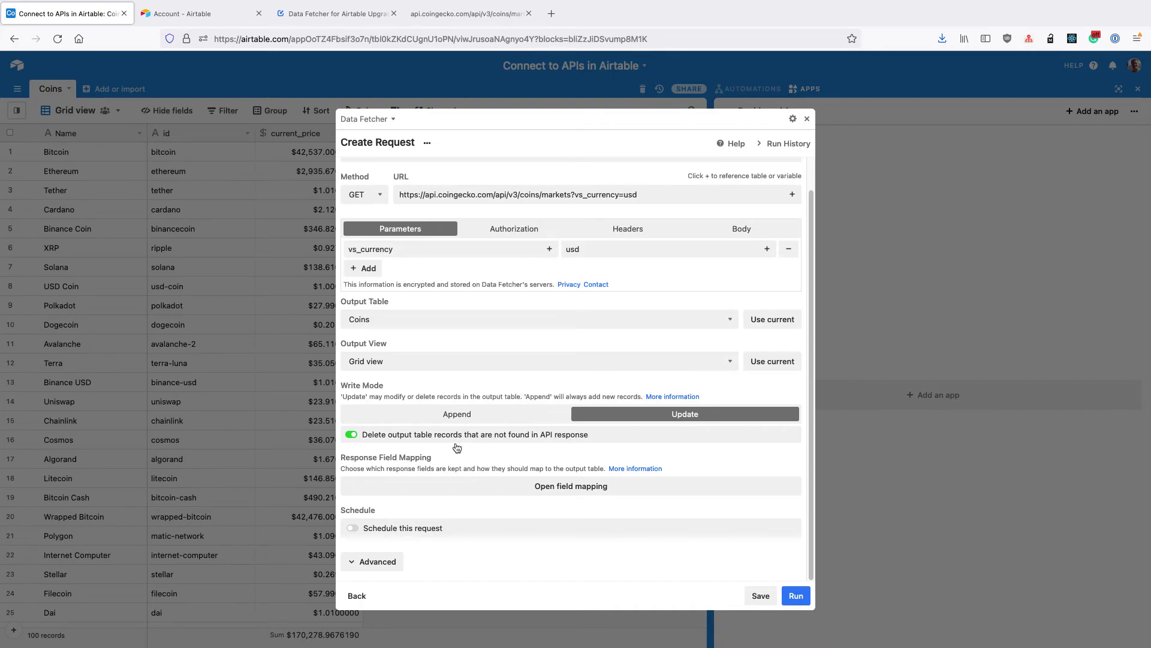
- Turn on scheduling, repeating every hour, with Saturday and Sunday added to the run days
{"action": "left_click", "coordinate": [412, 529]}
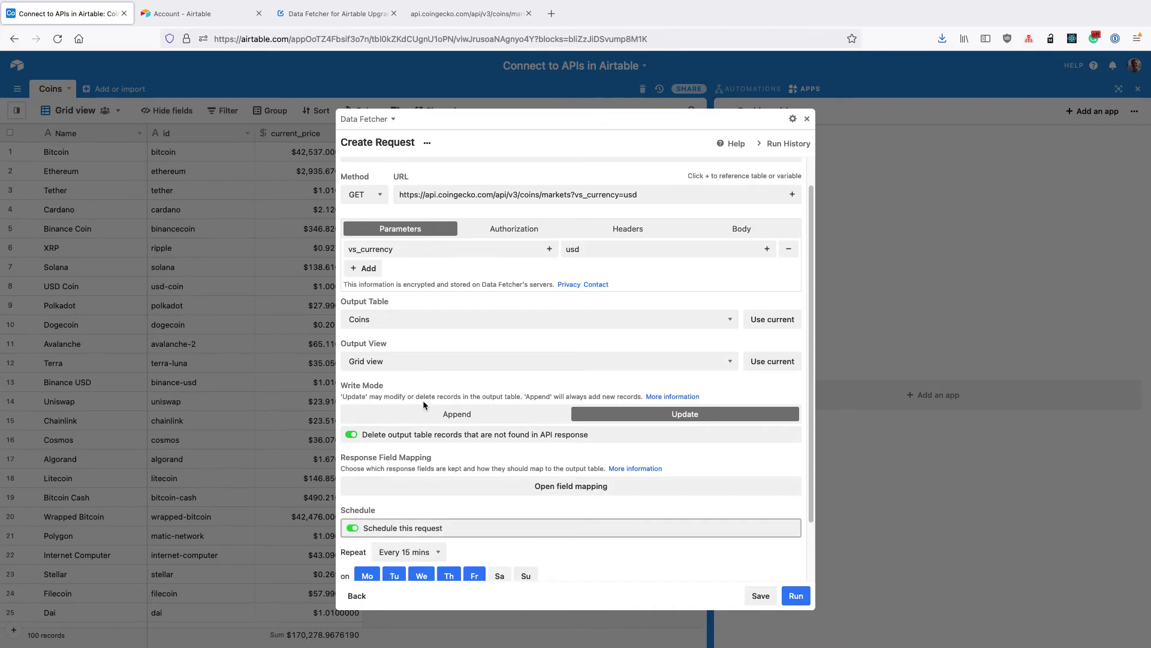
{"action": "scroll", "coordinate": [424, 399], "scroll_direction": "down", "scroll_amount": 2}
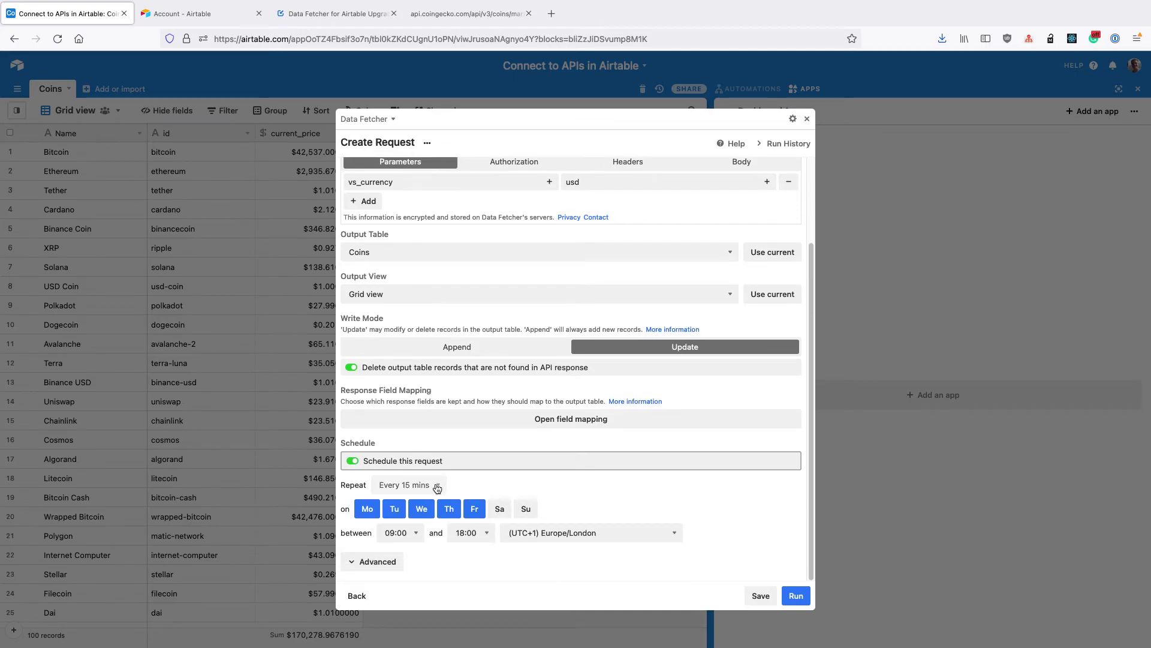
{"action": "left_click", "coordinate": [437, 485]}
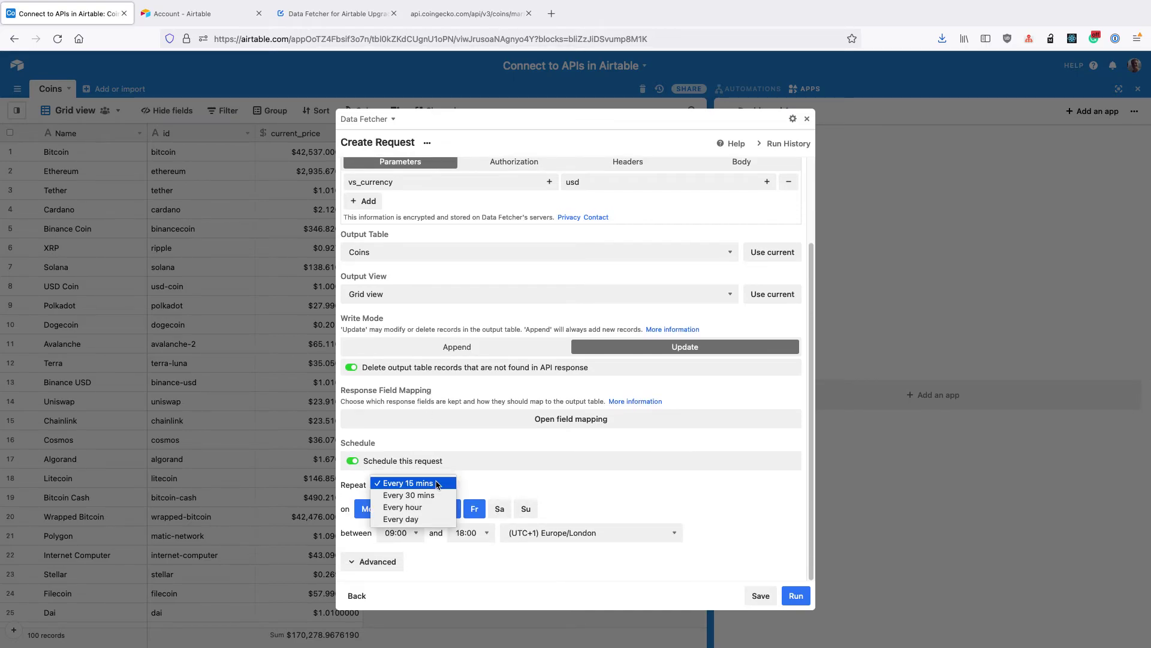
{"action": "left_click", "coordinate": [420, 507]}
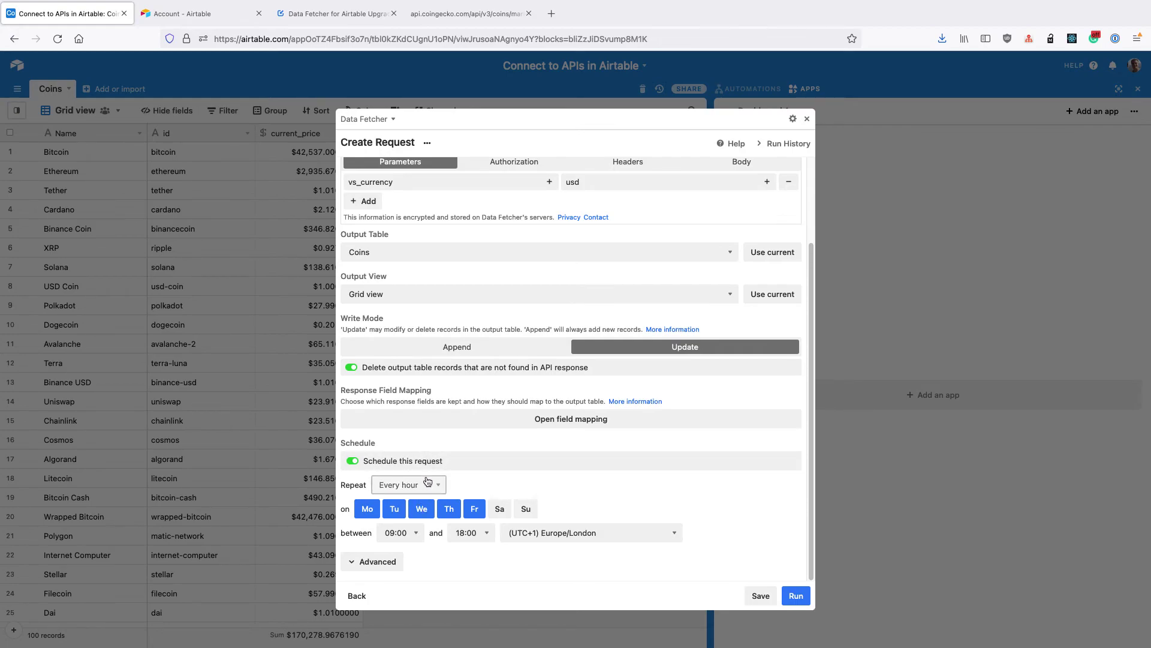
{"action": "left_click", "coordinate": [501, 510]}
{"action": "left_click", "coordinate": [519, 511]}
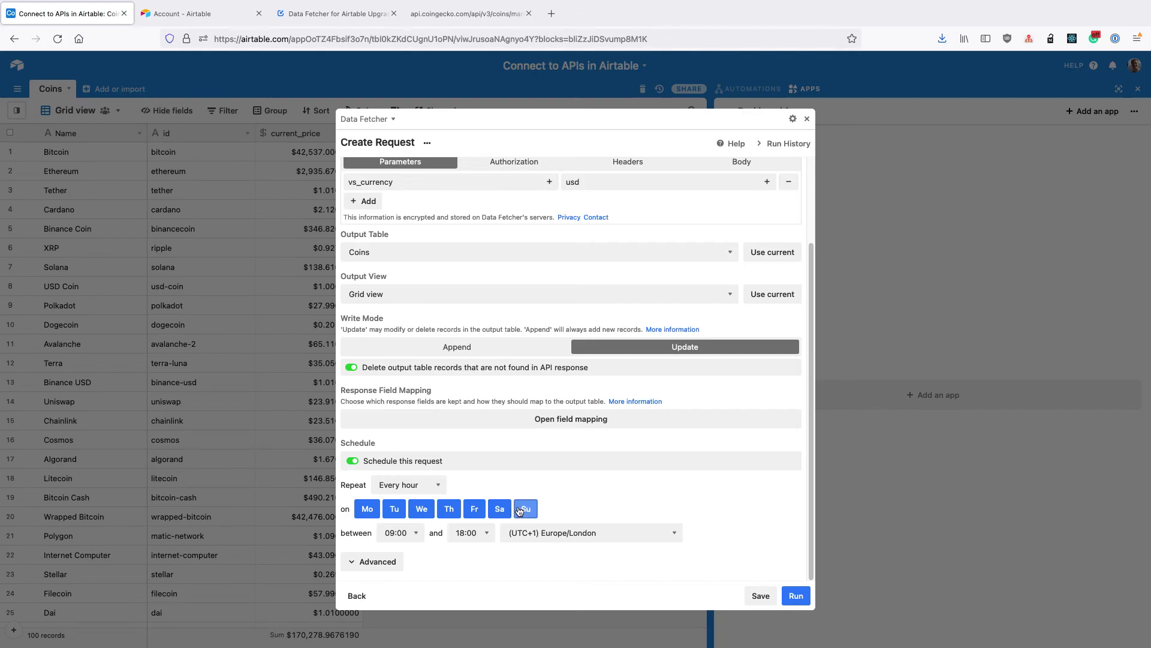
- Keep the 09:00 start time and Europe/London timezone, then save the schedule
{"action": "left_click", "coordinate": [394, 534]}
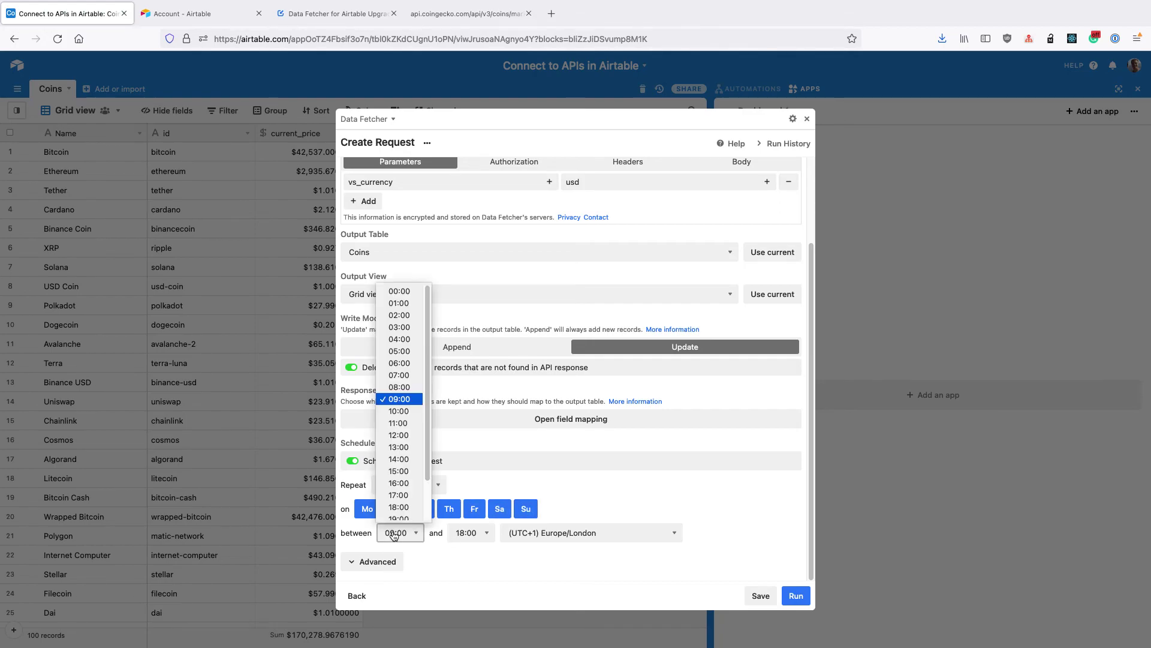
{"action": "left_click", "coordinate": [463, 556]}
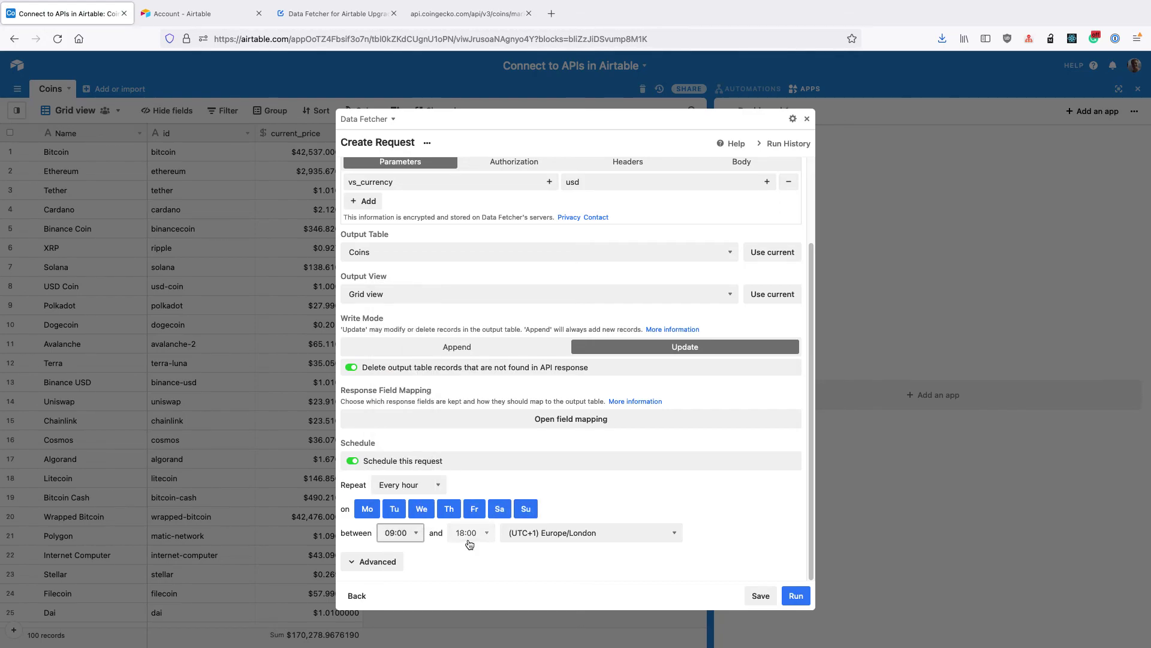
{"action": "left_click", "coordinate": [570, 535]}
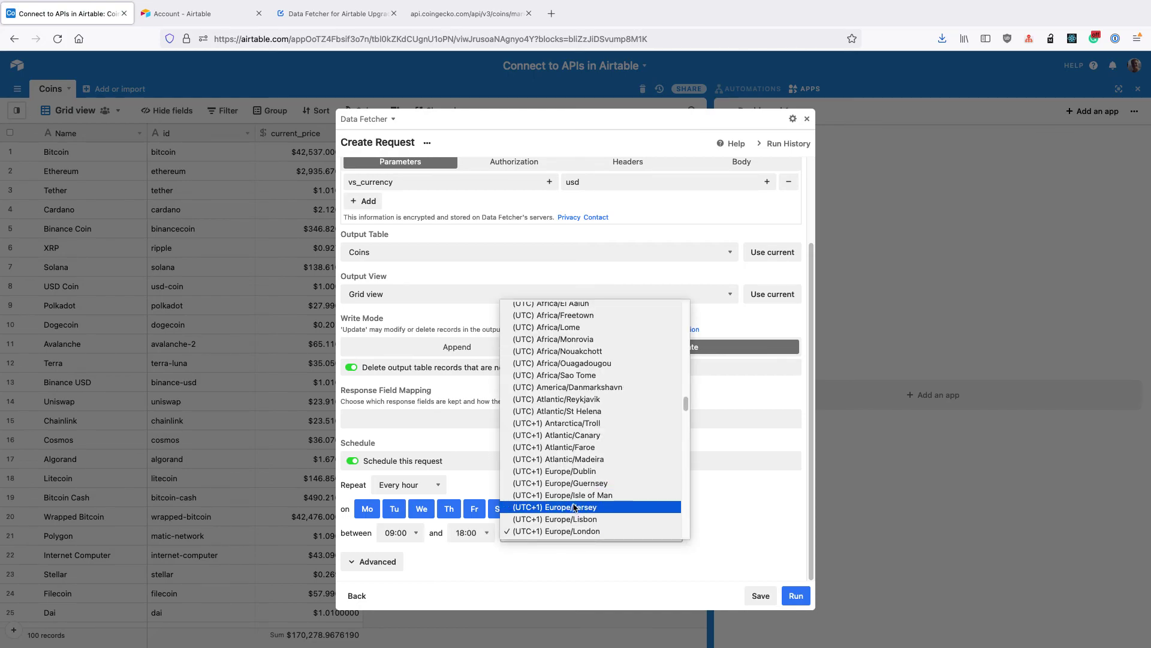
{"action": "scroll", "coordinate": [600, 412], "scroll_direction": "up", "scroll_amount": 10}
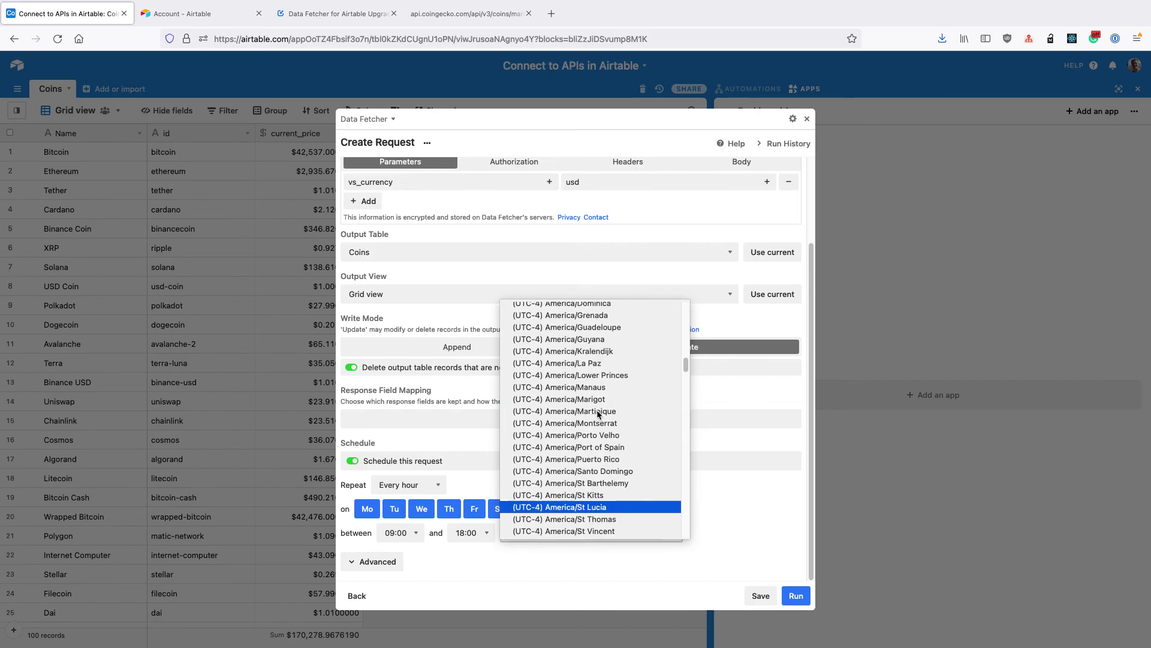
{"action": "scroll", "coordinate": [601, 411], "scroll_direction": "up", "scroll_amount": 3}
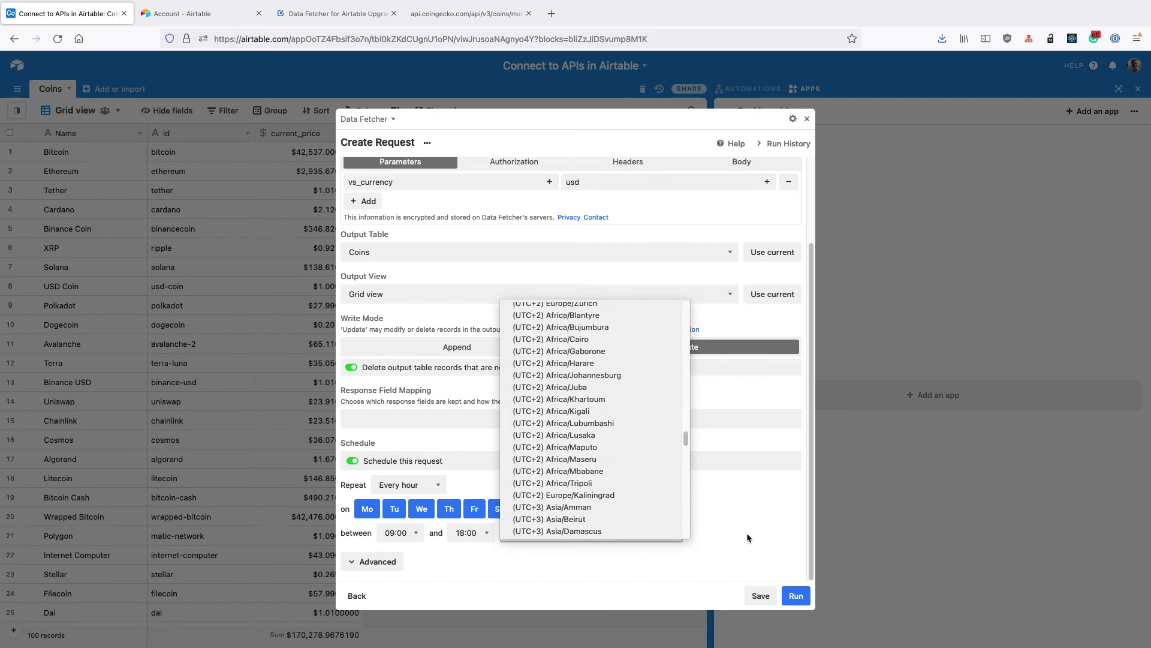
{"action": "key", "text": "Return"}
{"action": "left_click", "coordinate": [759, 597]}
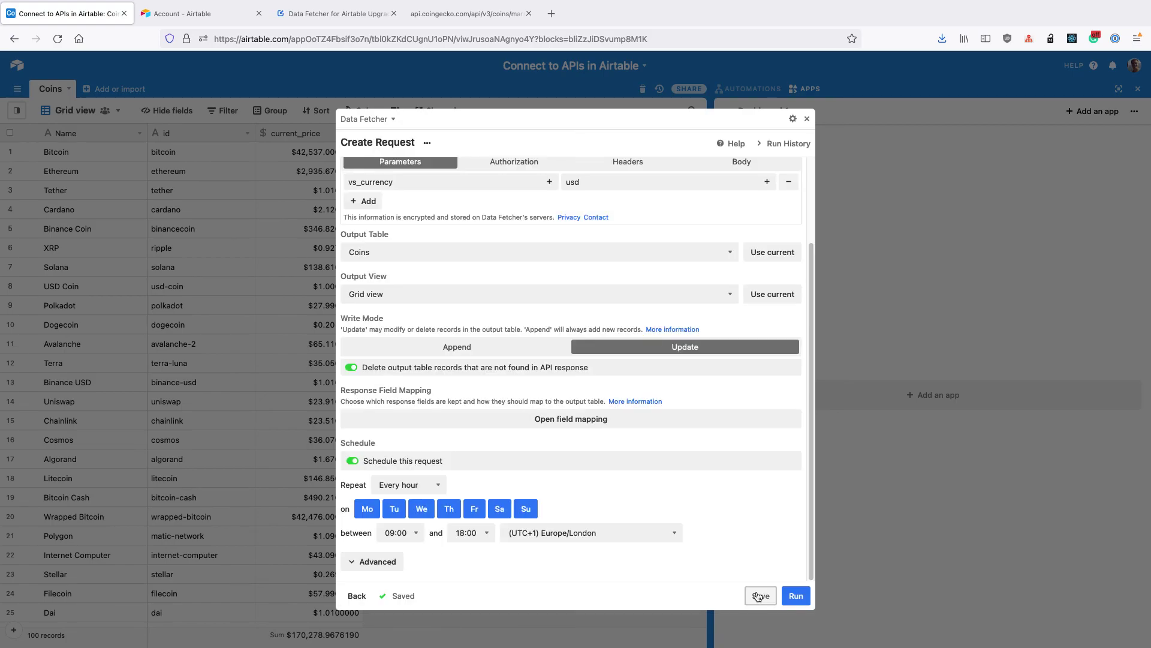
- Collapse the Fetch coin prices request back into the dashboard sidebar beside the Coins grid
{"action": "left_click", "coordinate": [807, 119]}
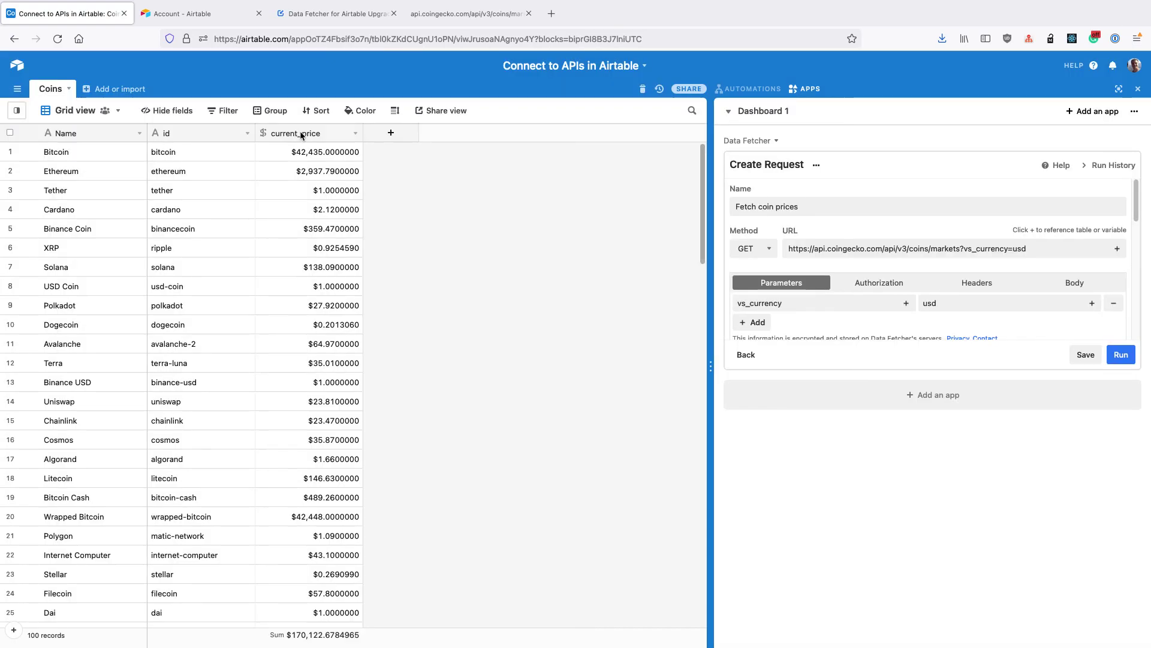